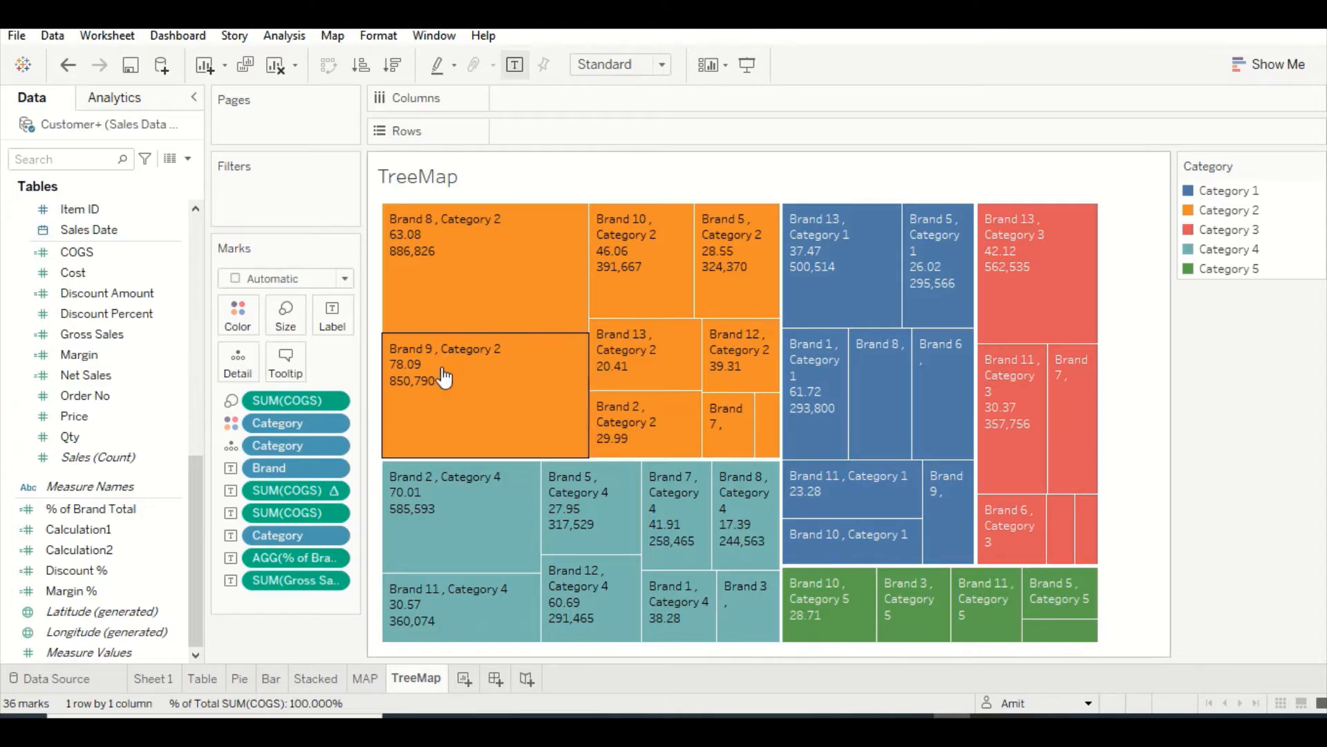
Create a new worksheet and plot Discount % on the columns against Margin % on the rows
click(1277, 74)
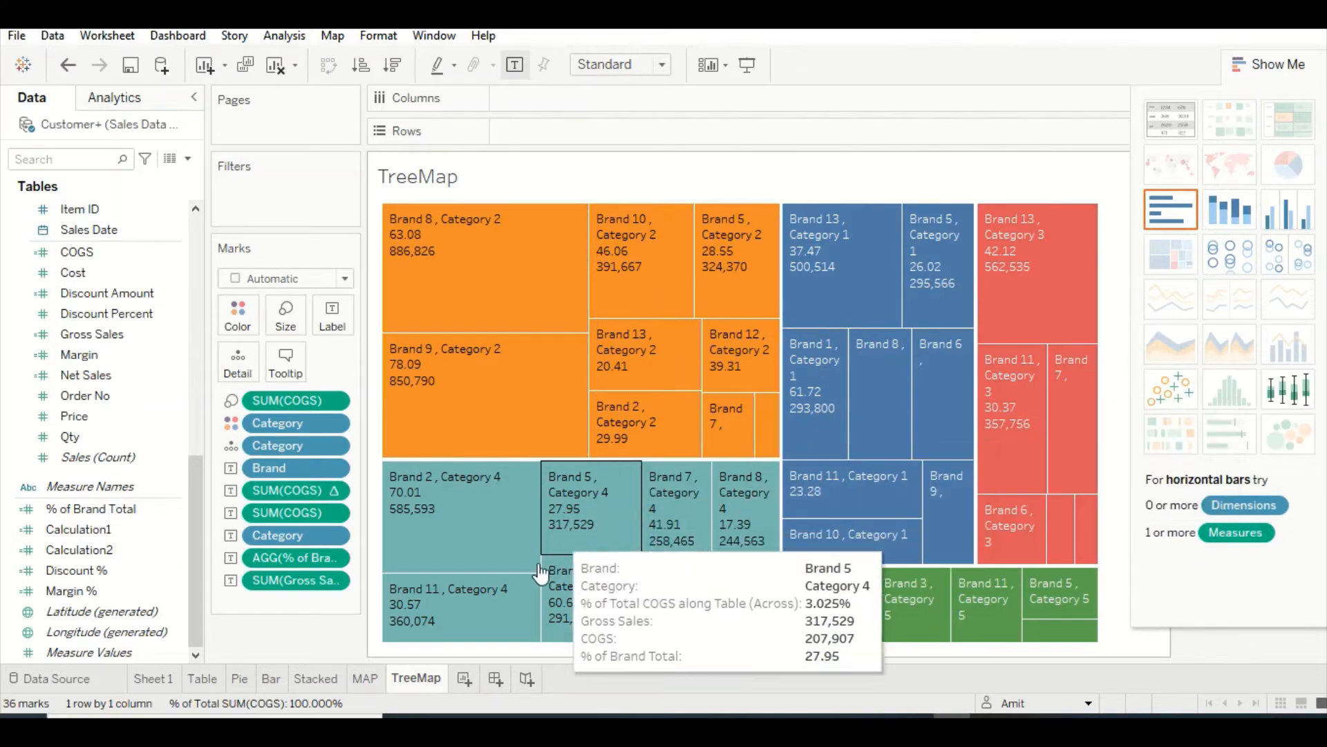
click(464, 679)
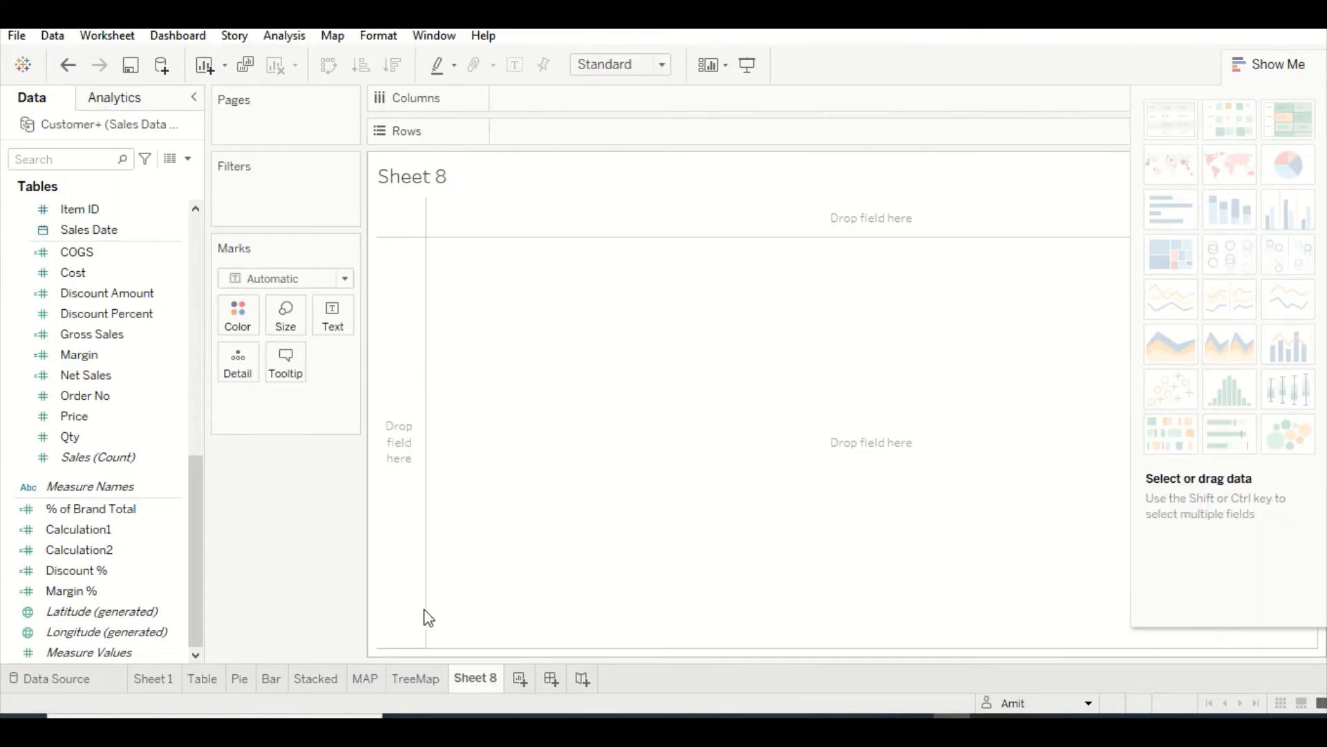
click(164, 550)
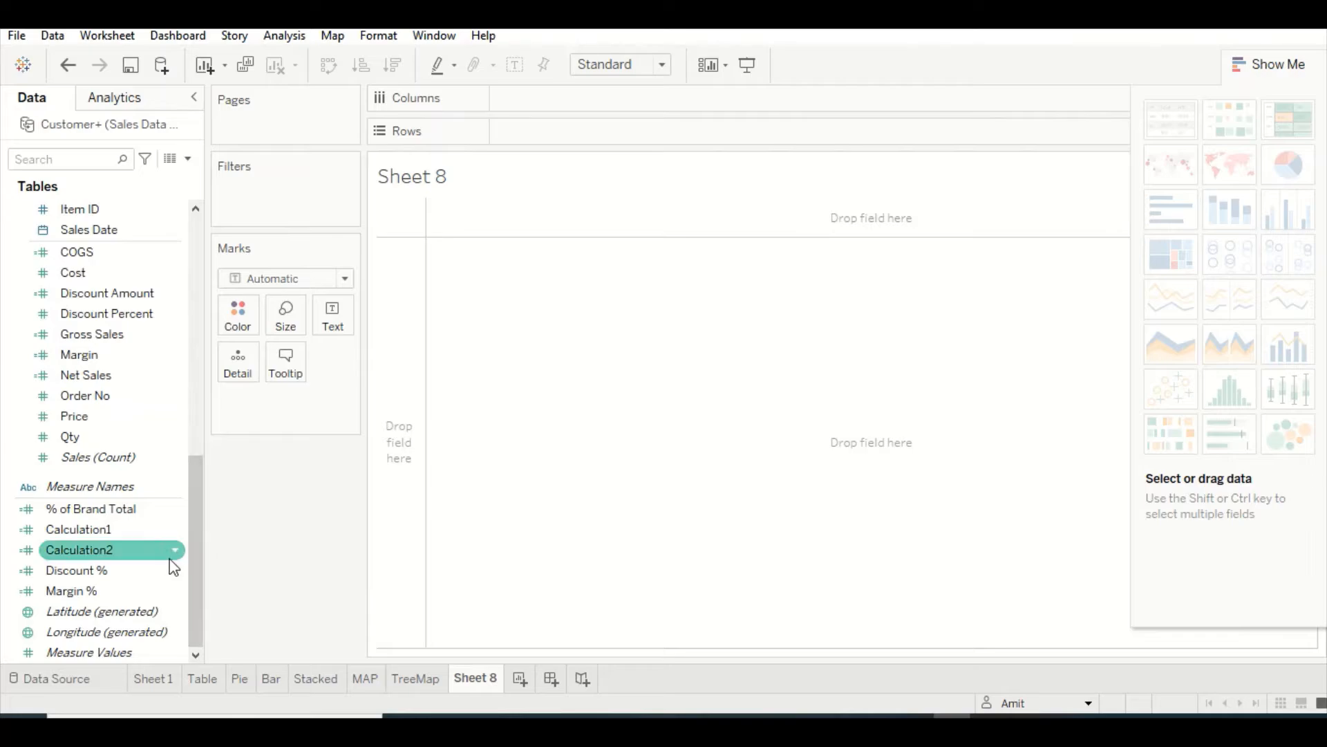
click(166, 571)
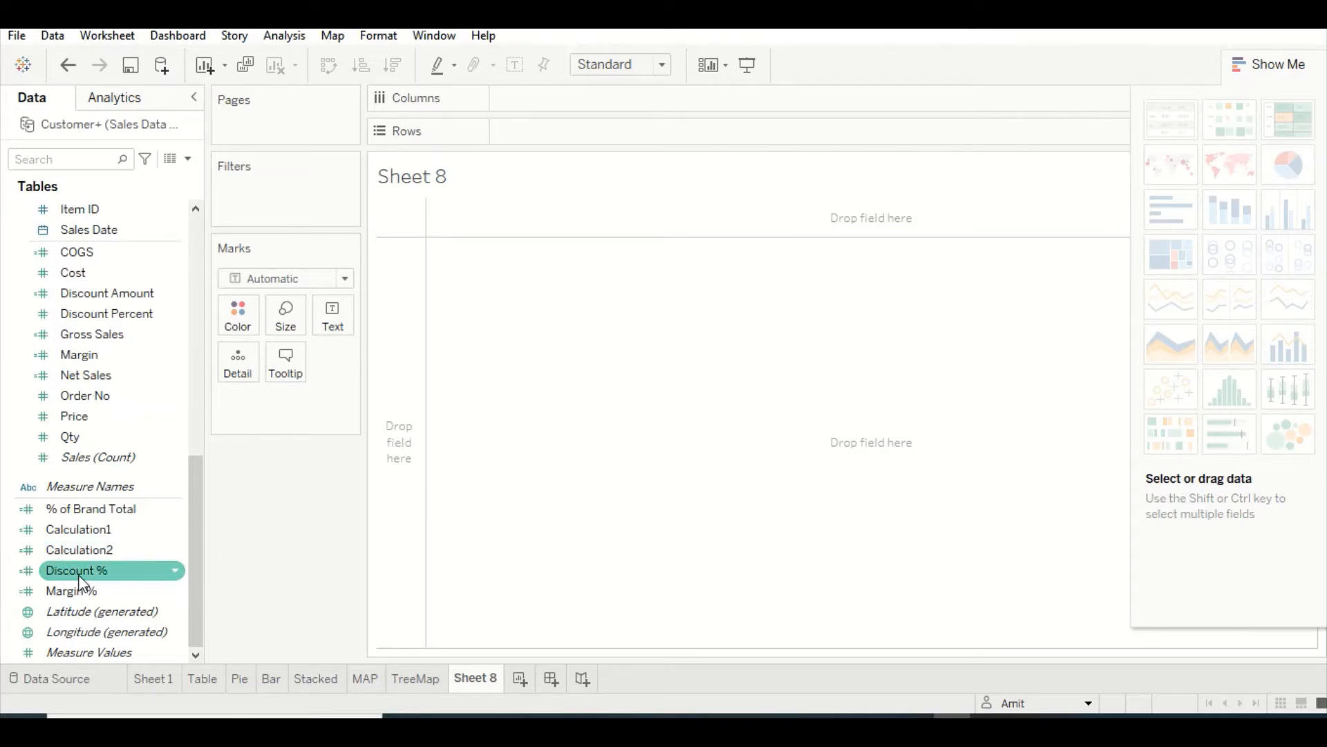
drag(82, 583, 535, 103)
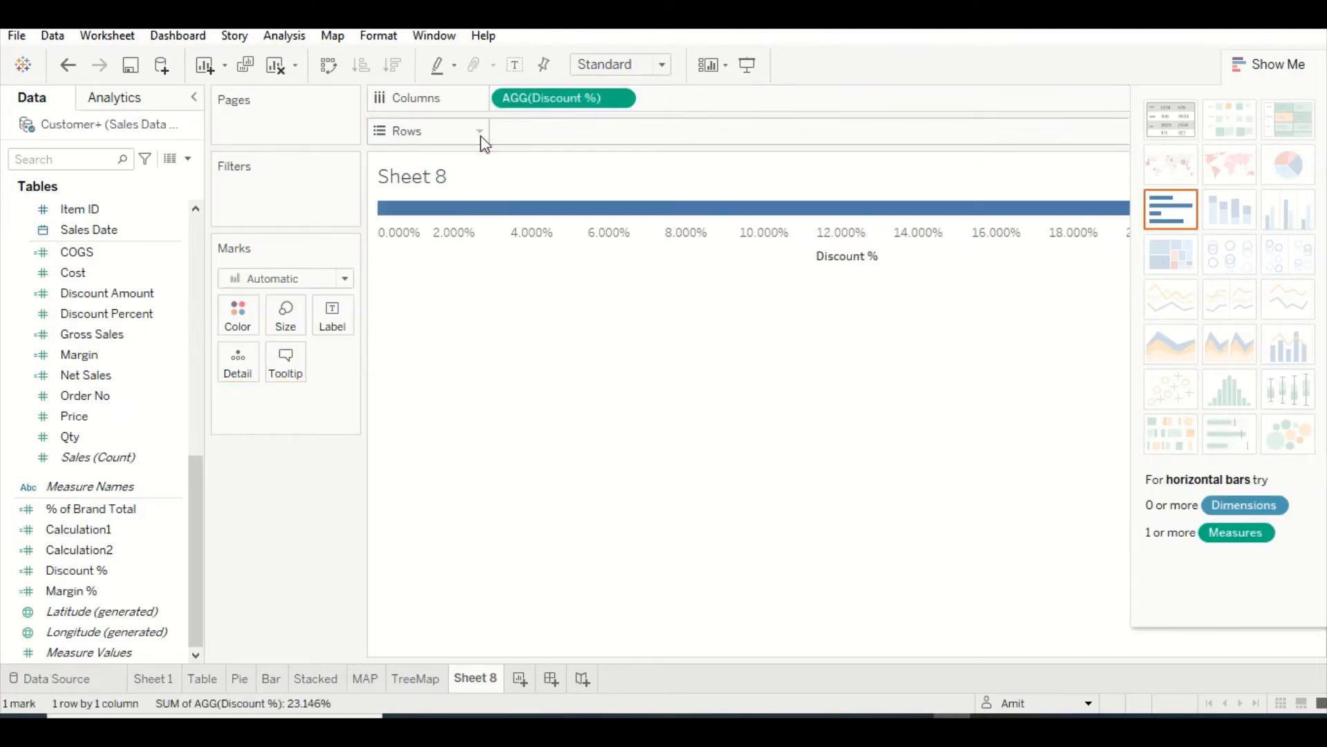
drag(29, 597, 523, 142)
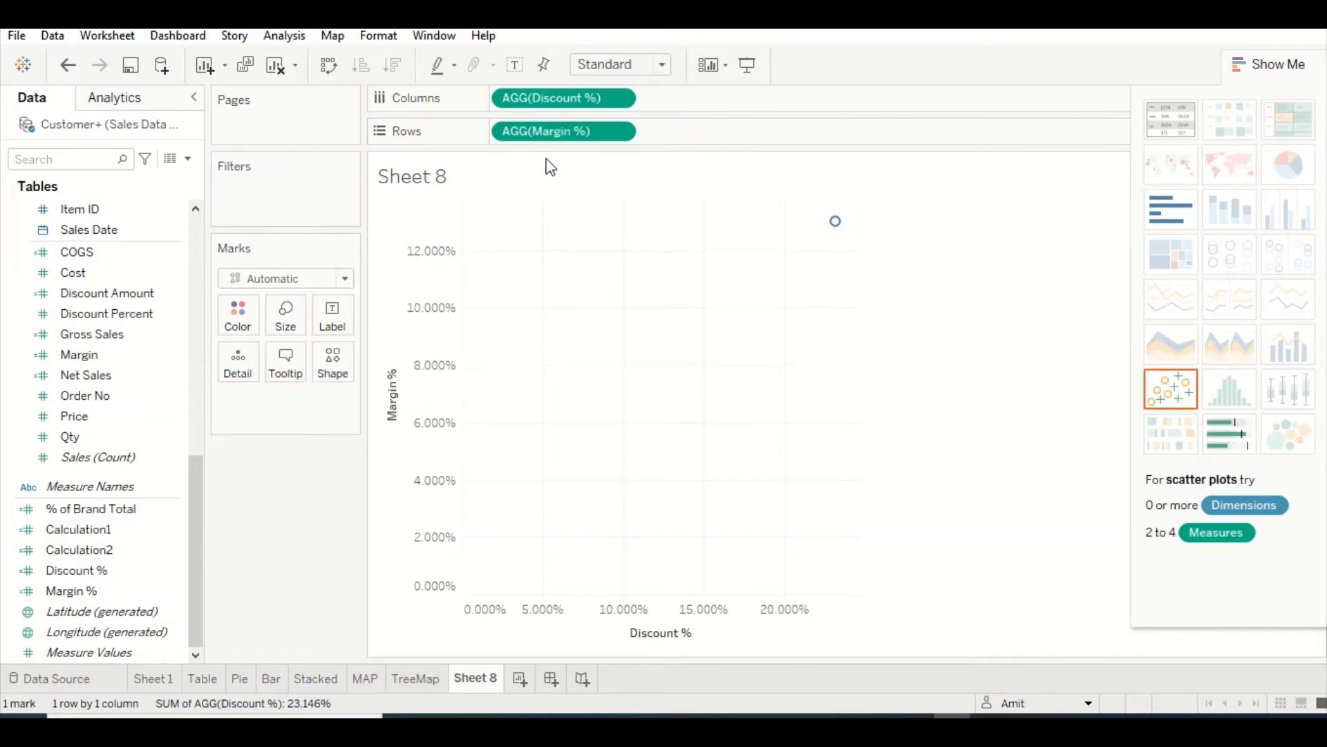
Break the single scatter mark down by City (Geography) by adding that field as a detail
mouse_move(839, 227)
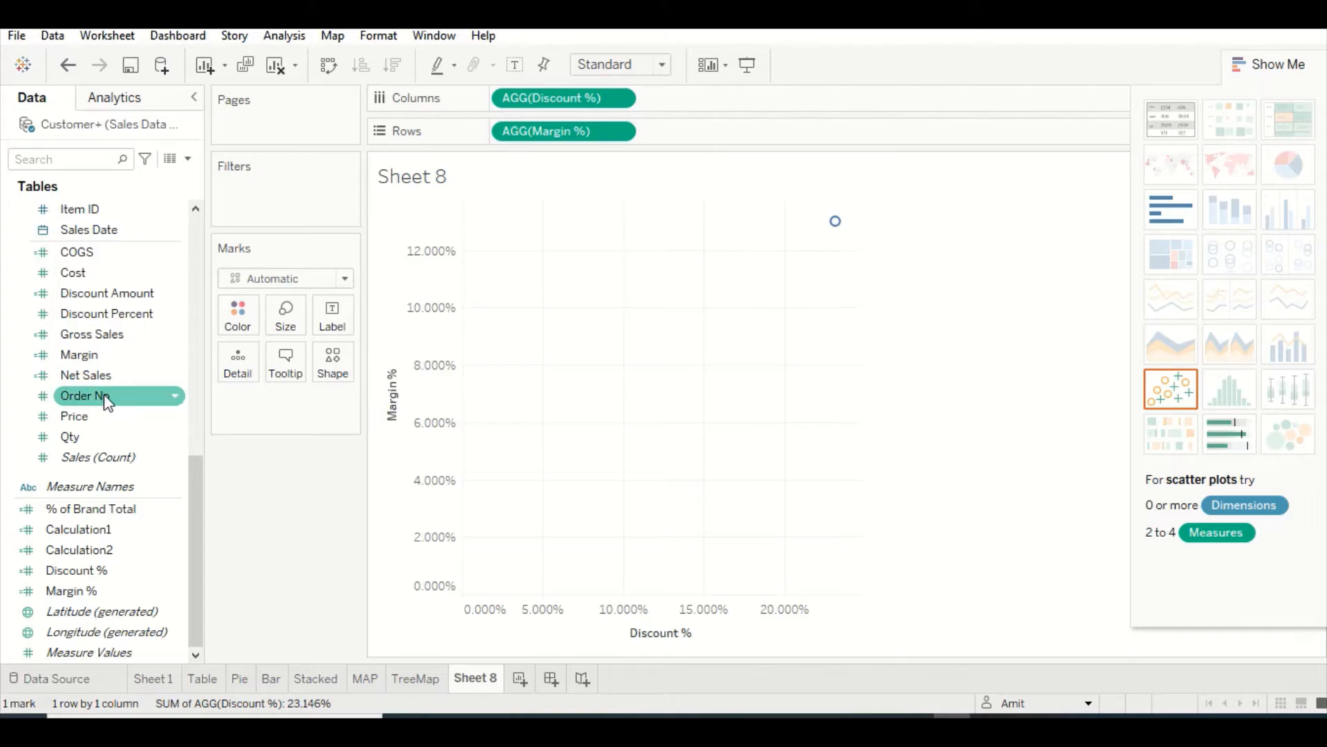
scroll(196, 235, up, 10)
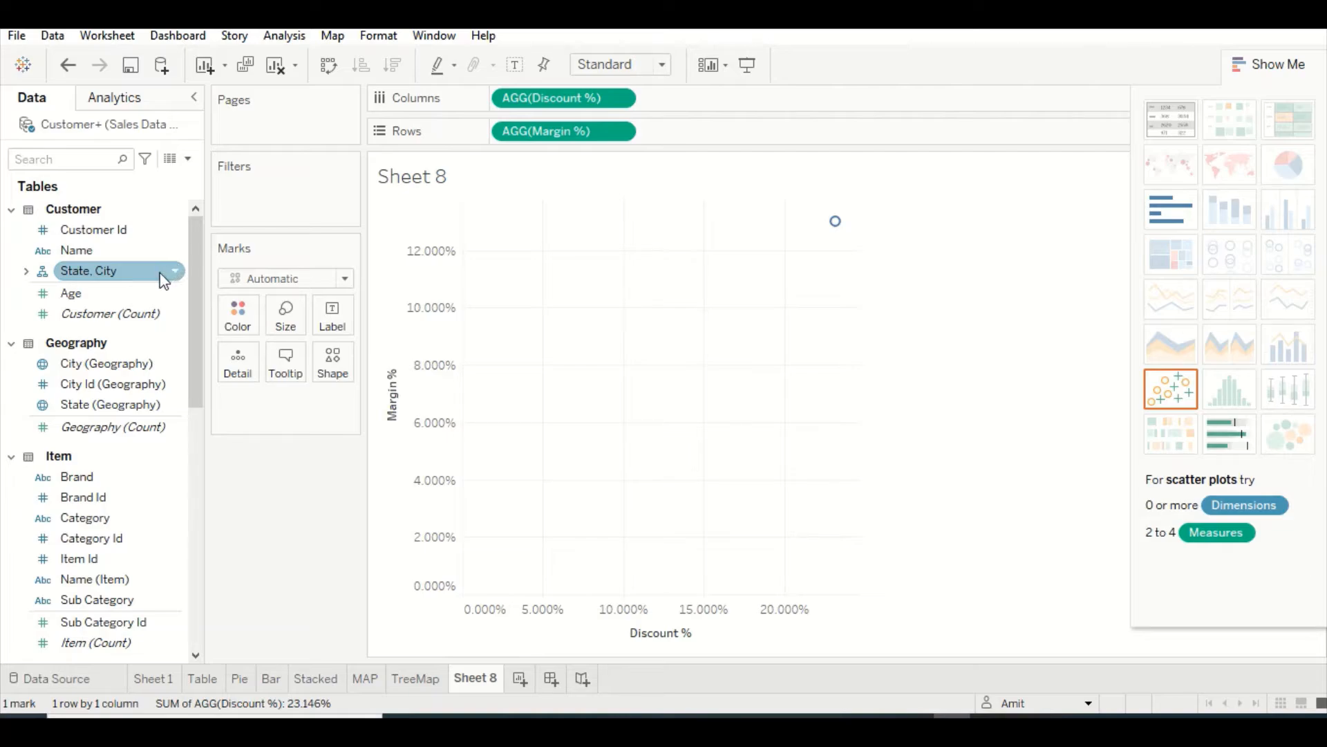
drag(97, 363, 234, 354)
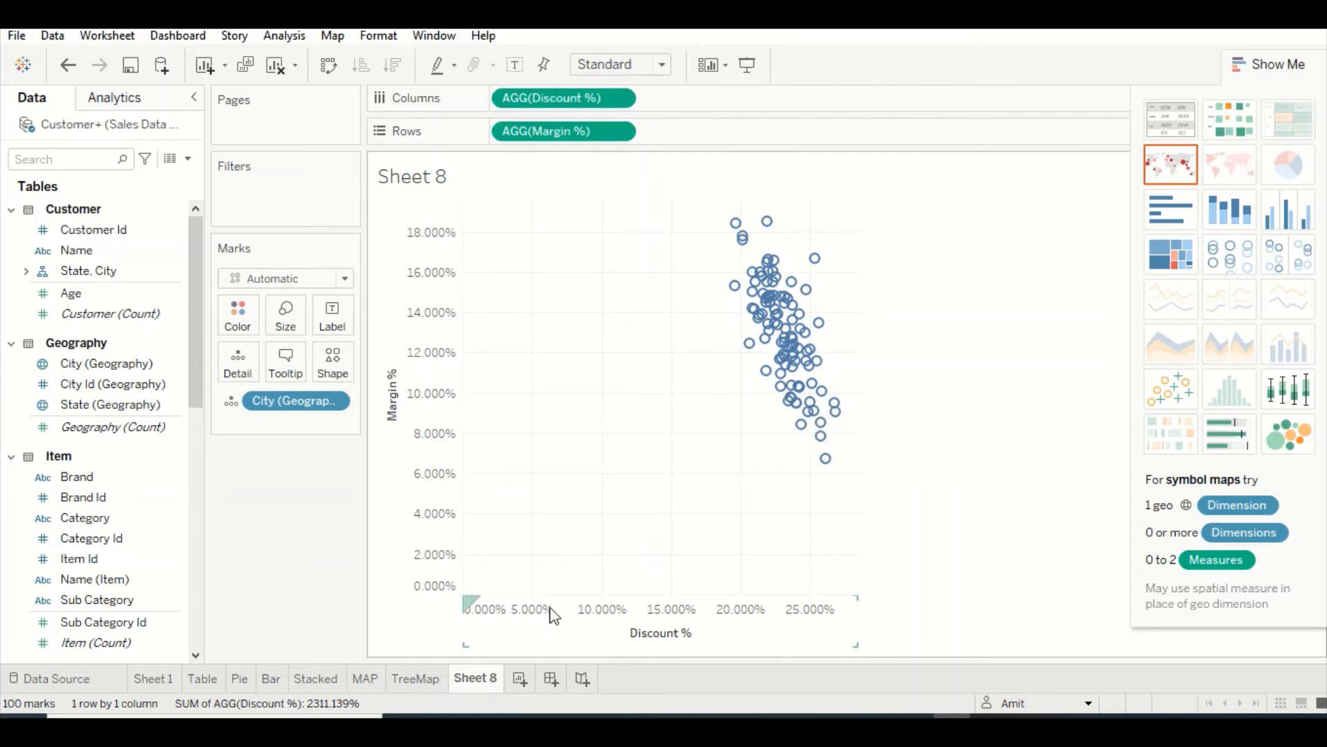
Exclude zero from the automatic range of the Discount % axis
right_click(733, 627)
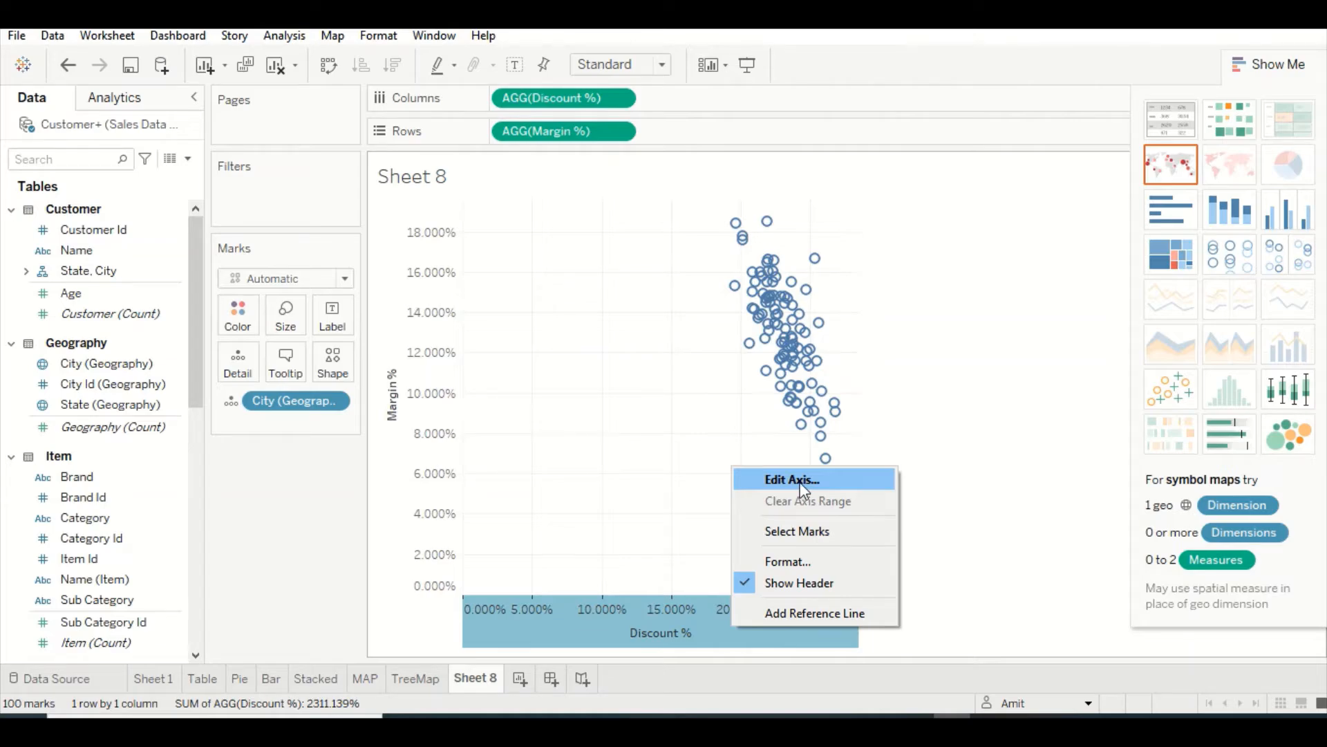
click(803, 480)
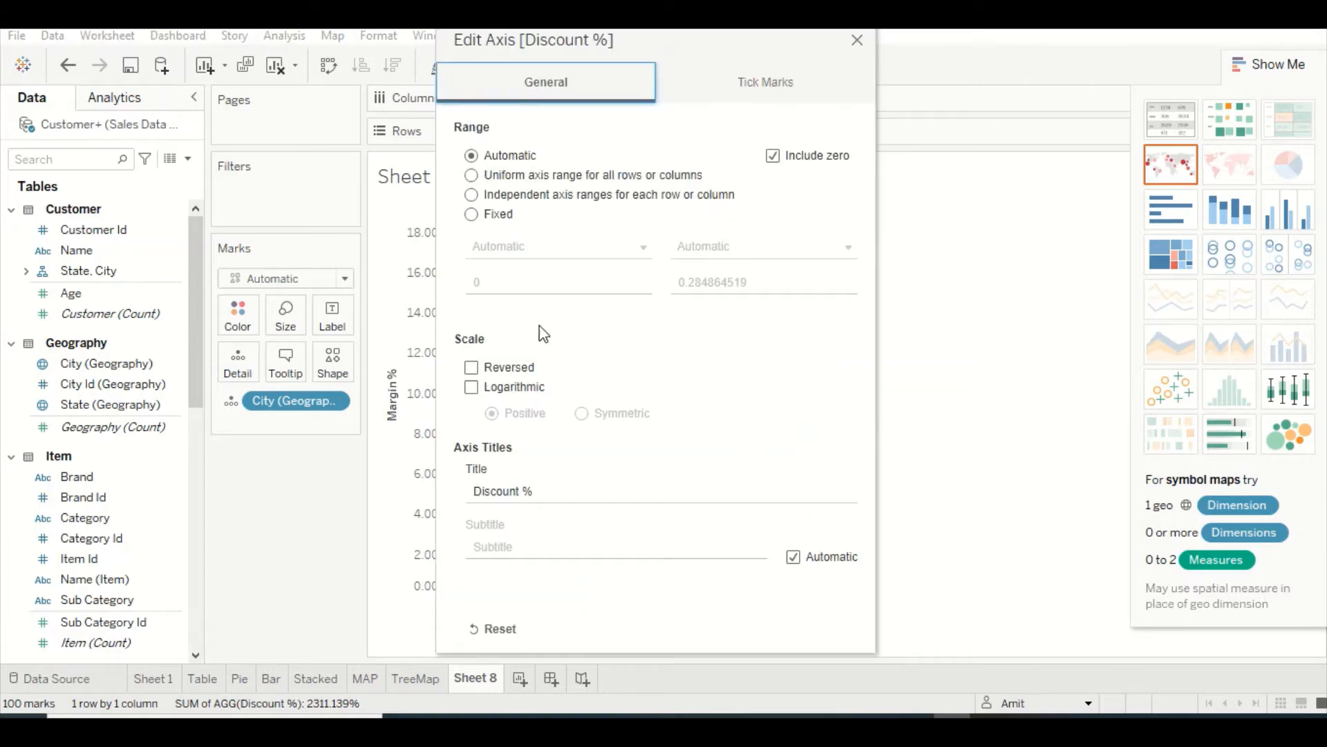
click(793, 160)
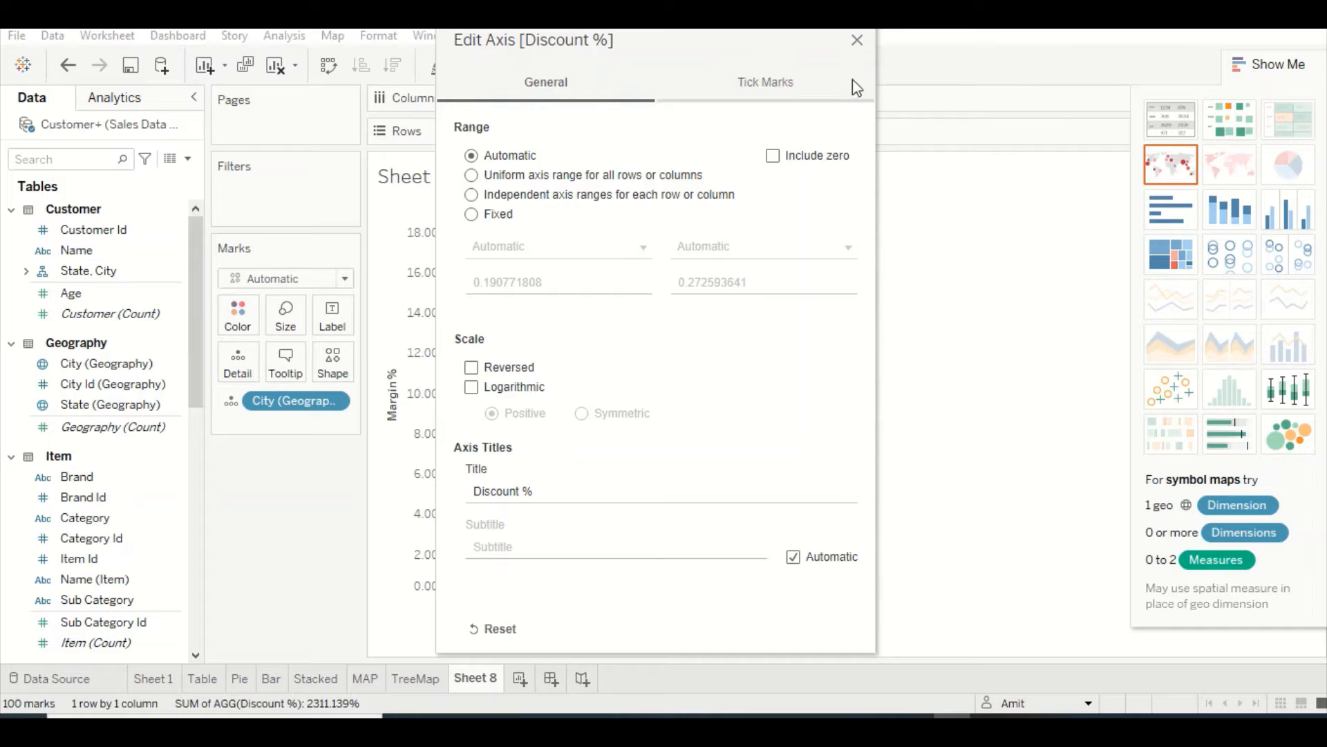
click(858, 42)
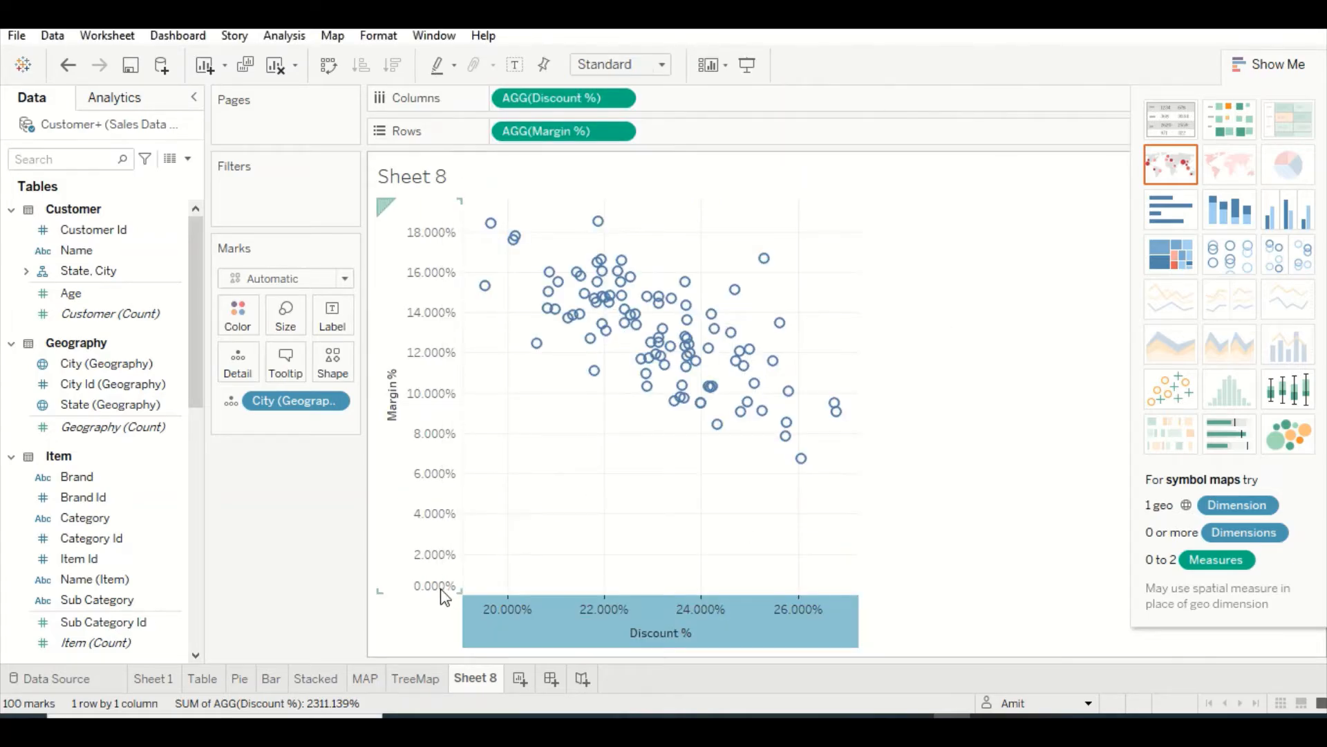
Exclude zero from the automatic range of the Margin % axis
right_click(396, 467)
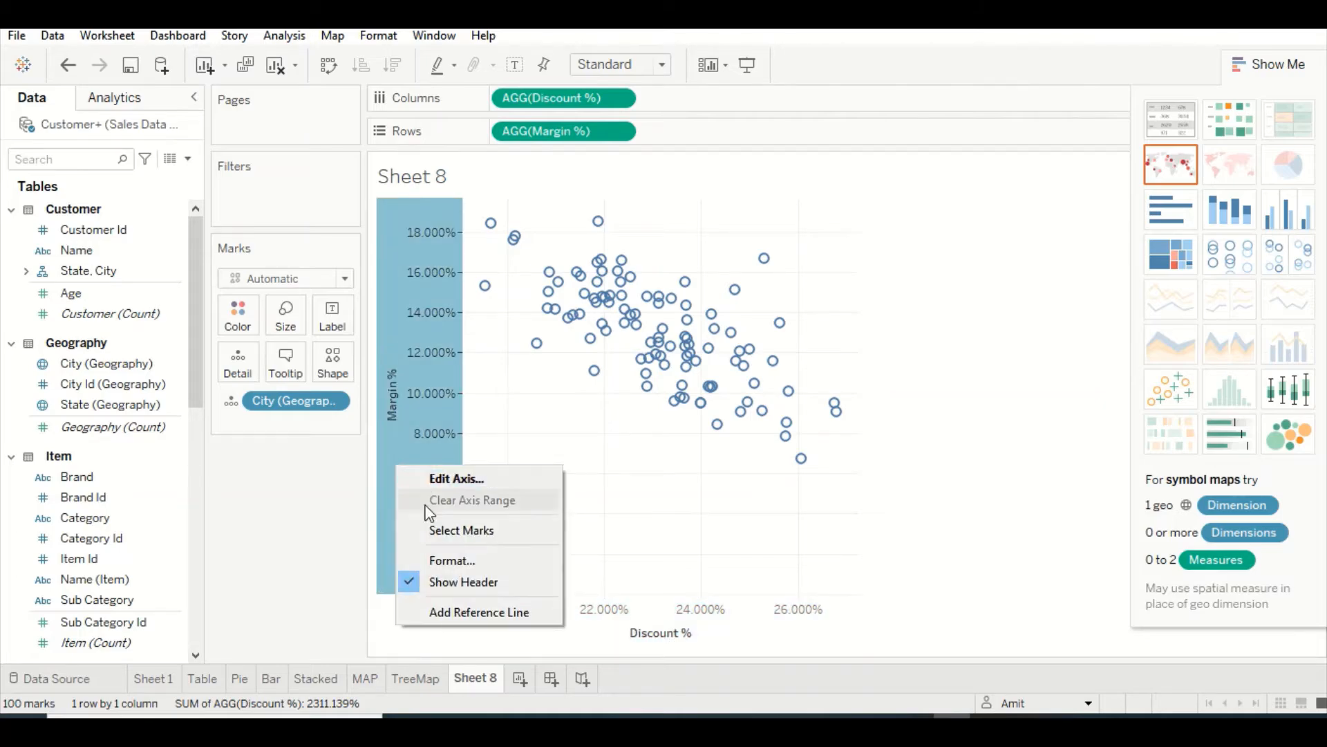
click(458, 481)
click(774, 157)
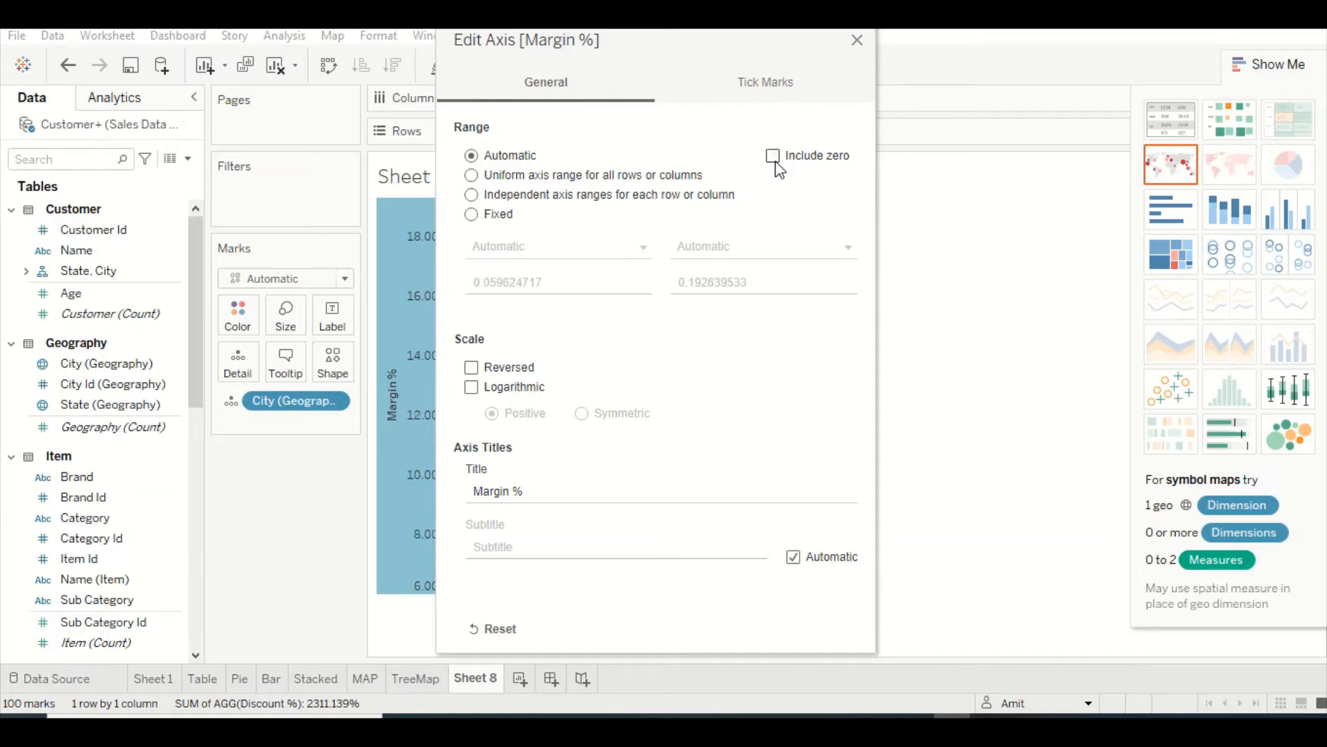
click(857, 40)
Fit the scatter plot to Entire View and hide the chart type suggestions covering it
mouse_move(639, 322)
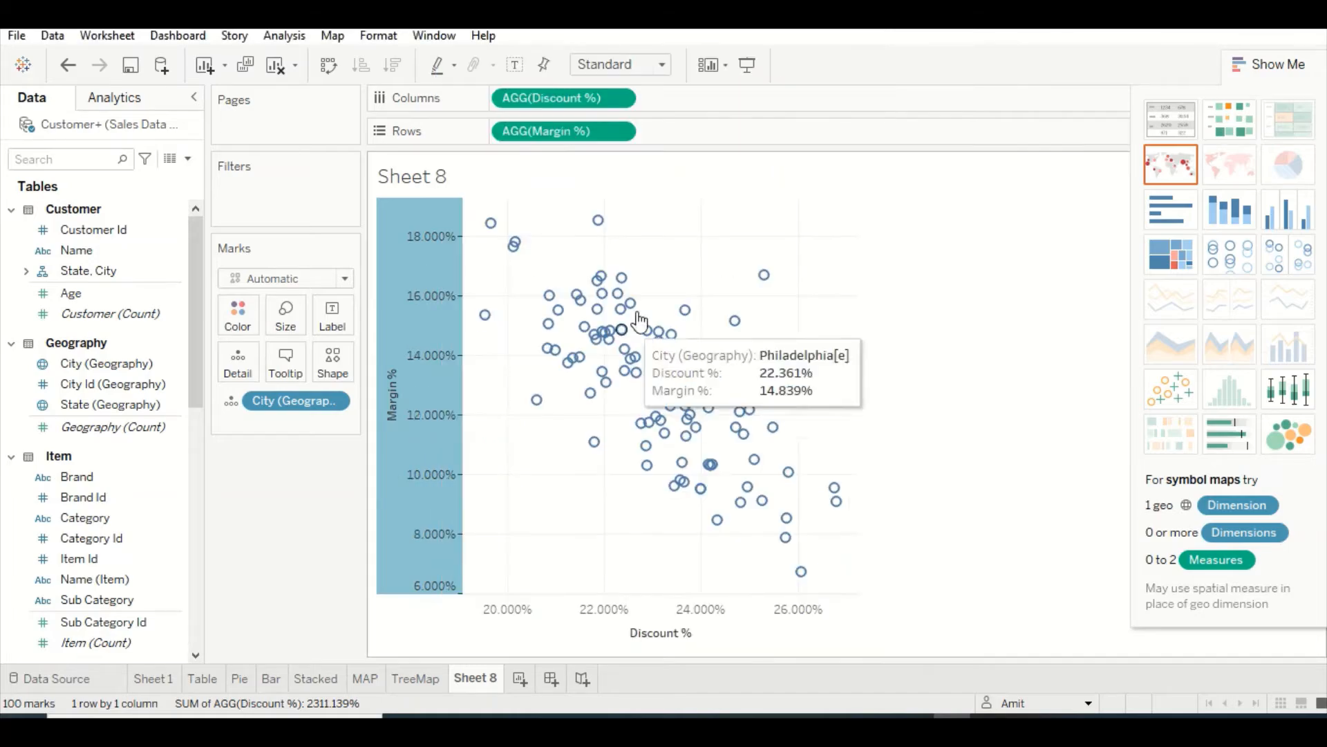
click(660, 64)
click(637, 127)
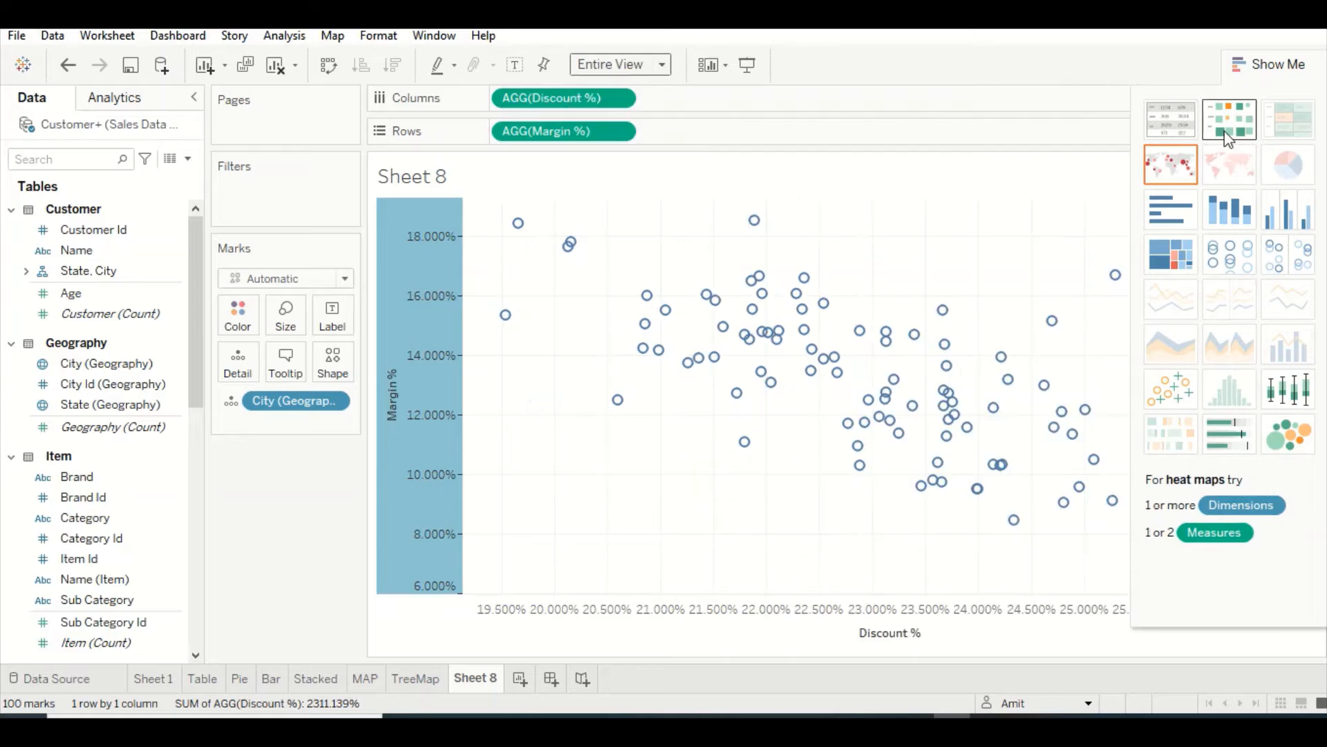
click(1281, 64)
Add a per-pane reference line to the Margin % axis at the maximum of Margin %, after trying the Constant option
mouse_move(894, 361)
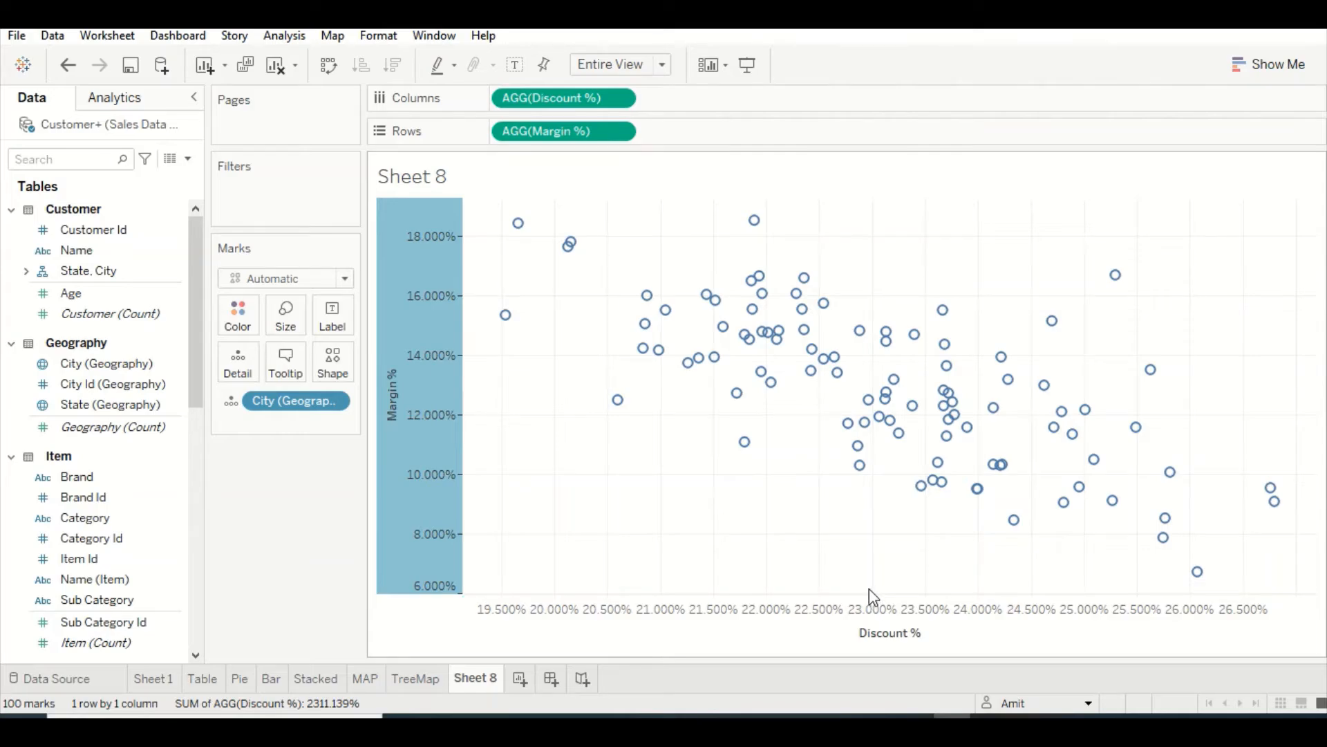
right_click(409, 318)
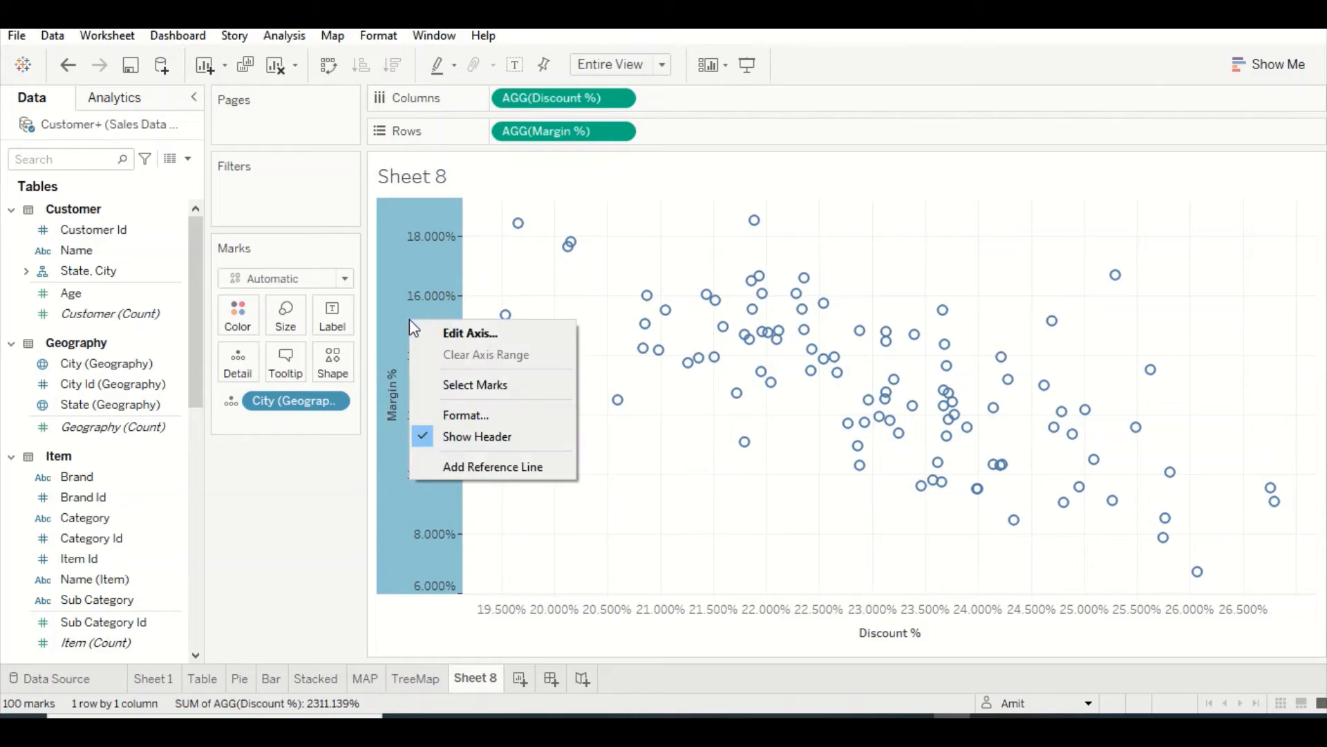
click(466, 463)
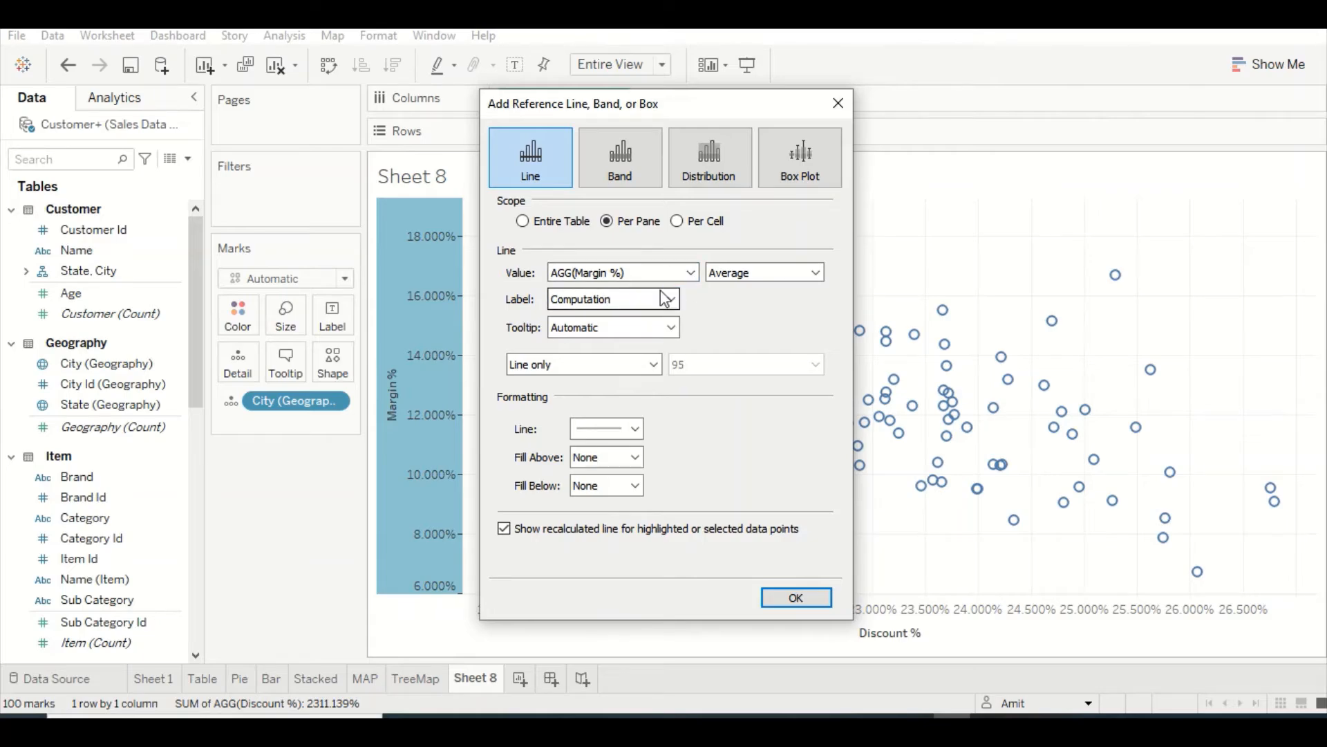
click(753, 273)
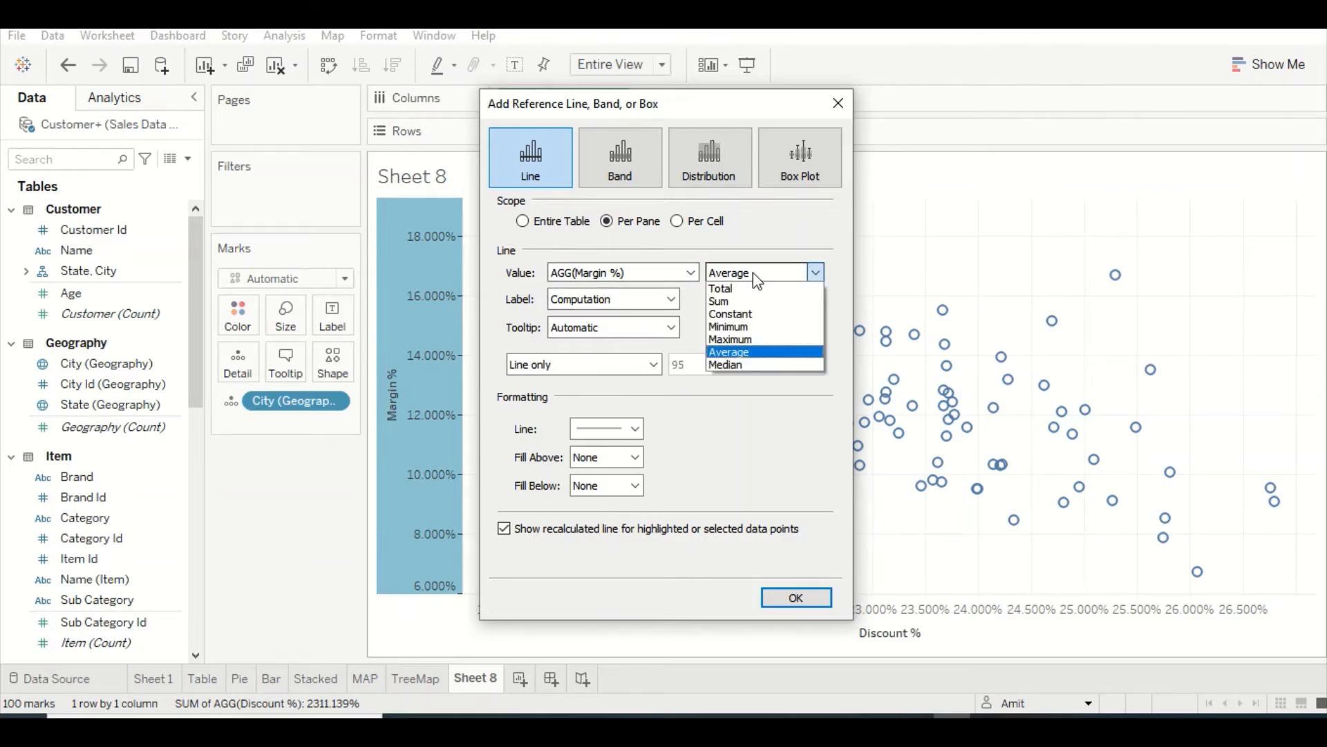
click(731, 314)
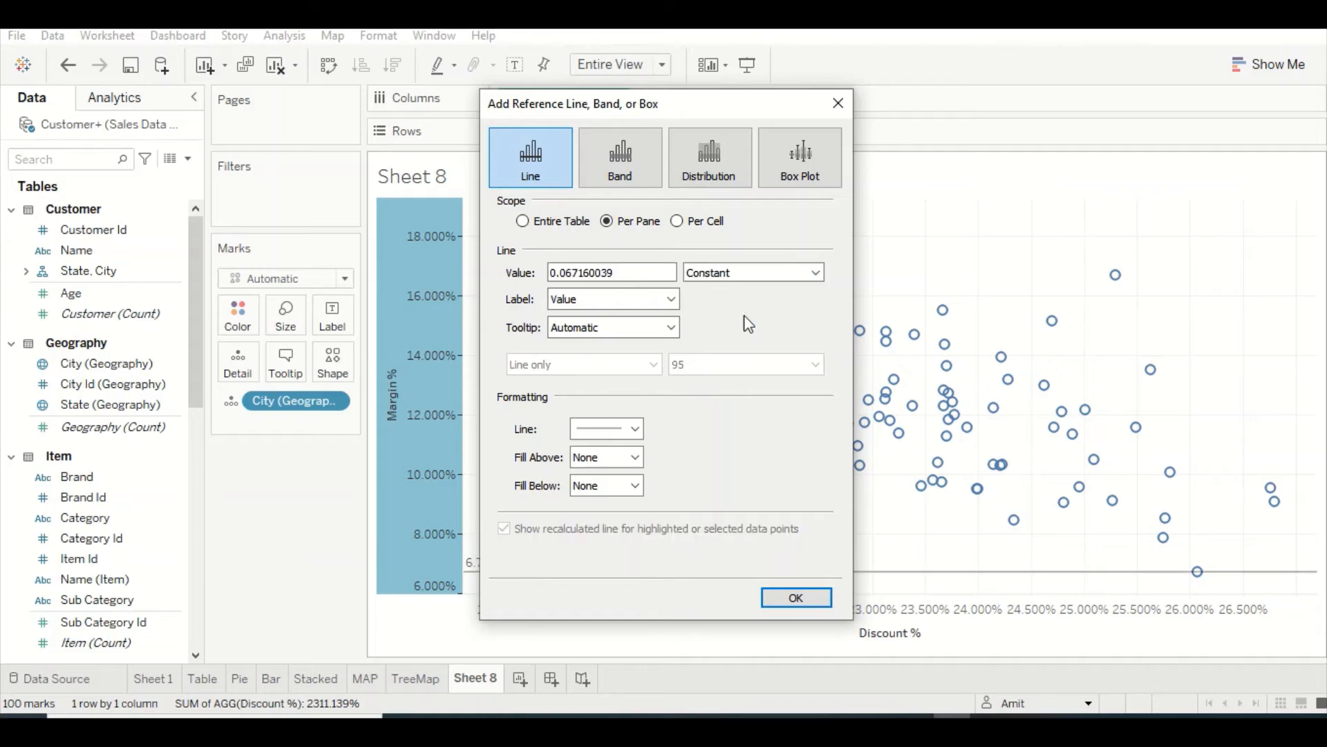
click(719, 272)
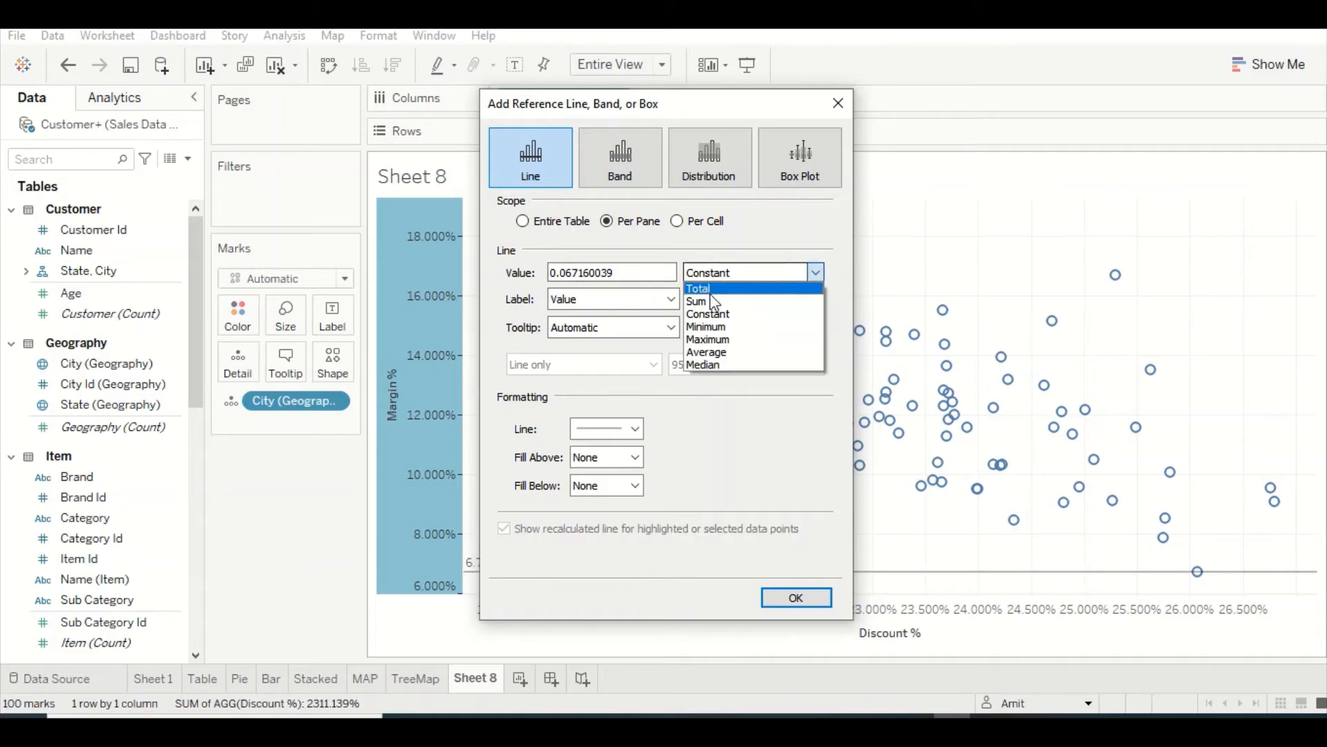
click(719, 339)
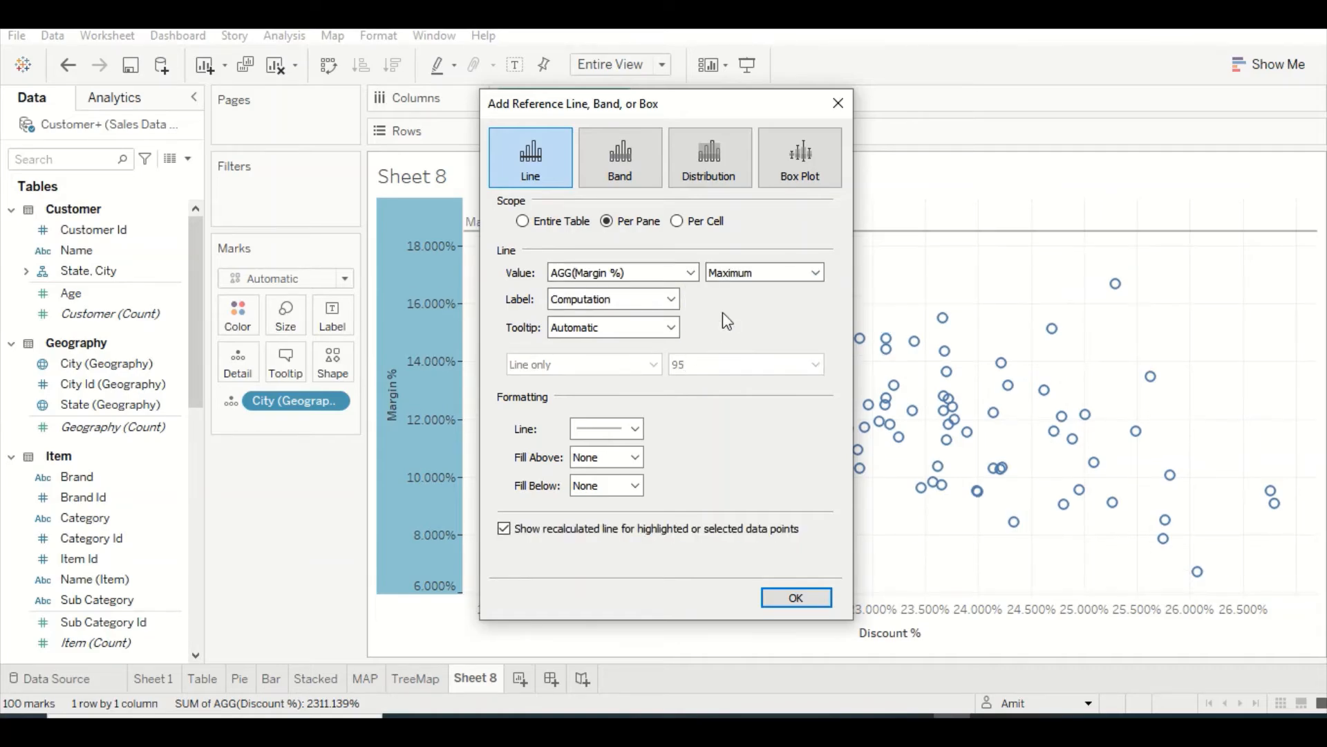
click(733, 272)
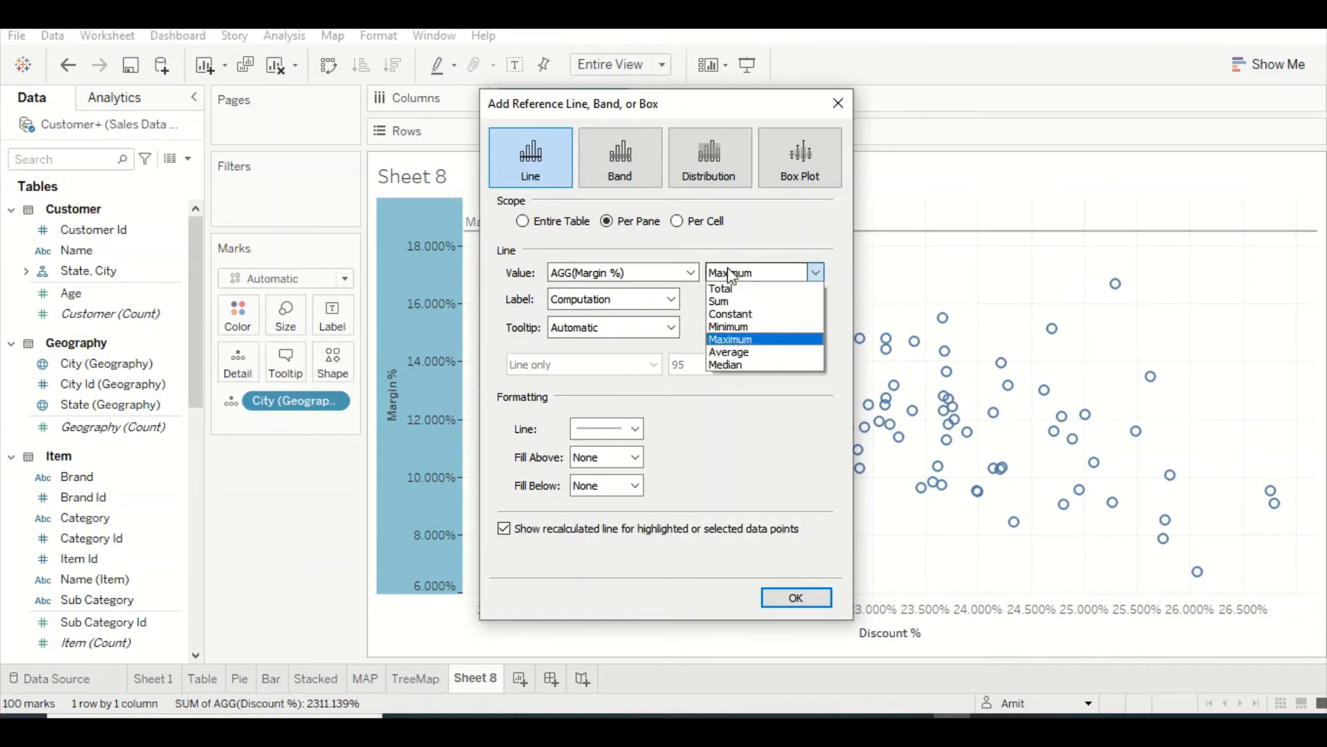
click(732, 340)
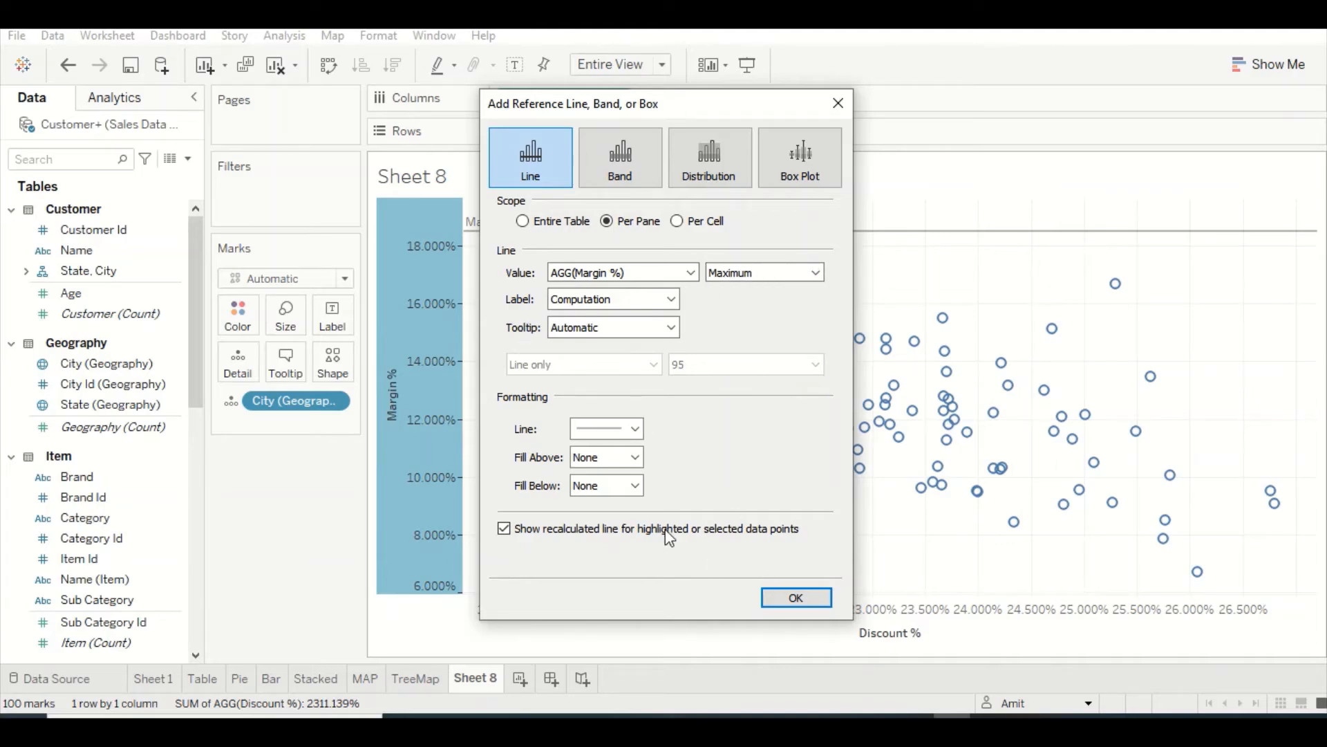
click(788, 599)
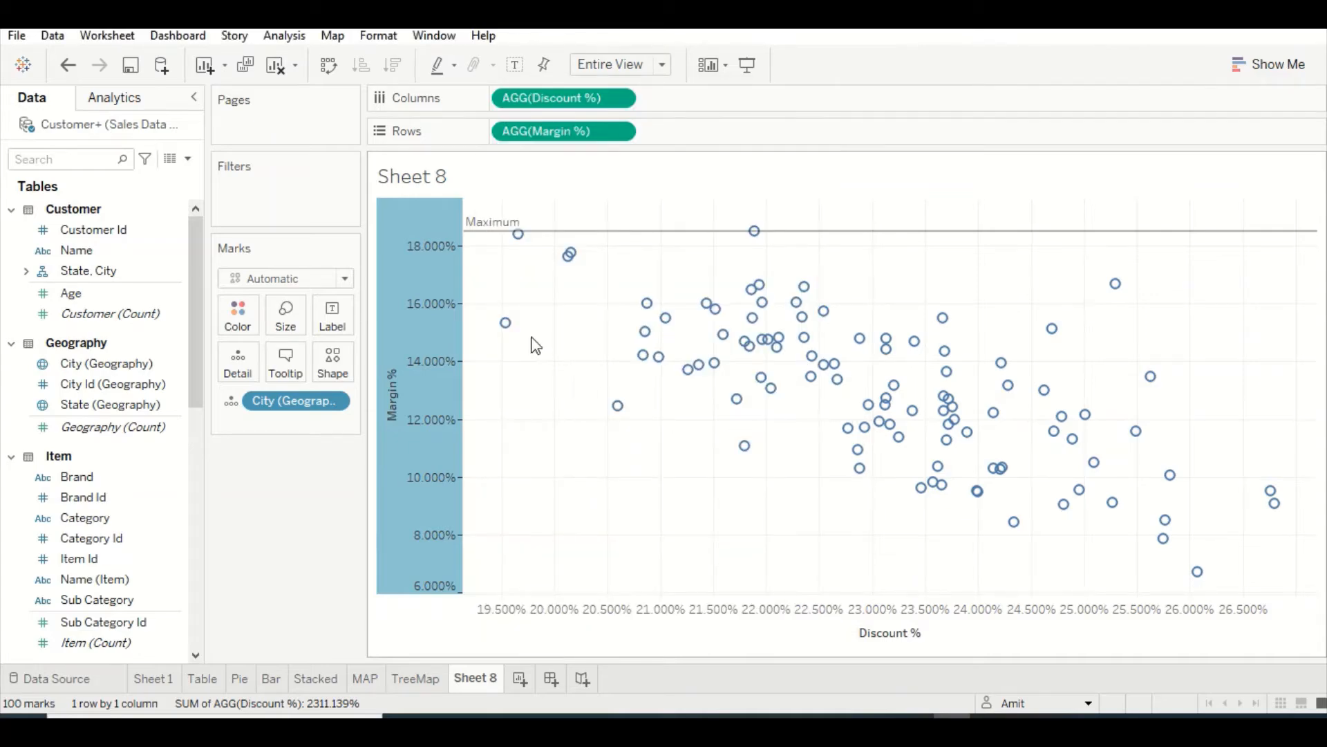
Edit the Margin % reference line to use the average instead of the maximum
mouse_move(553, 243)
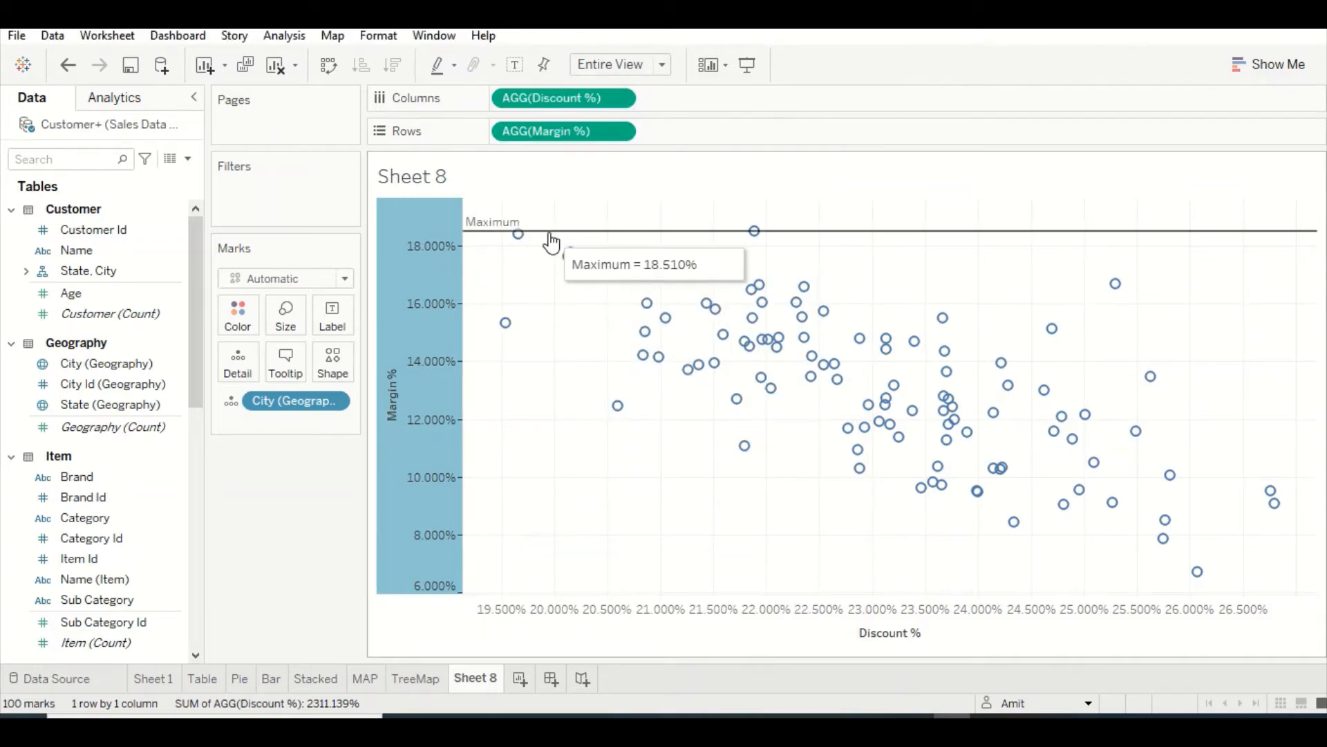
right_click(424, 281)
click(488, 454)
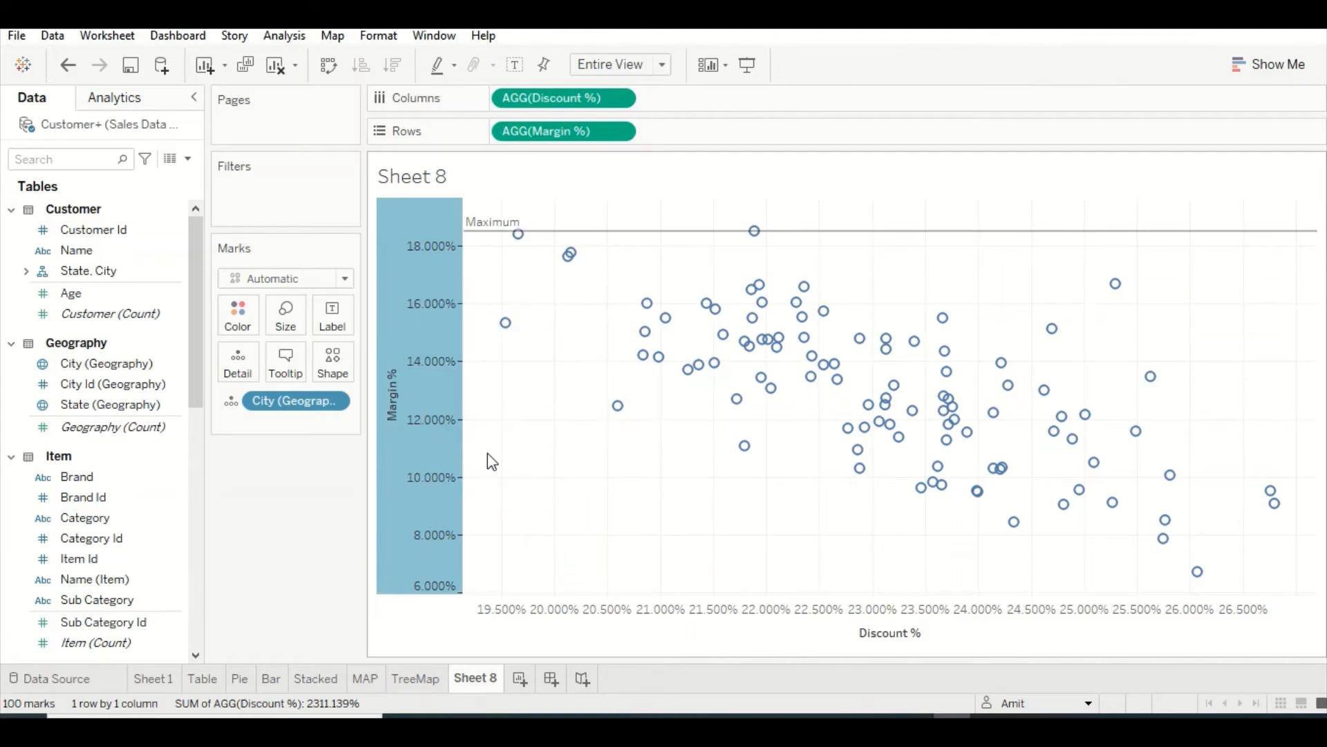
click(740, 272)
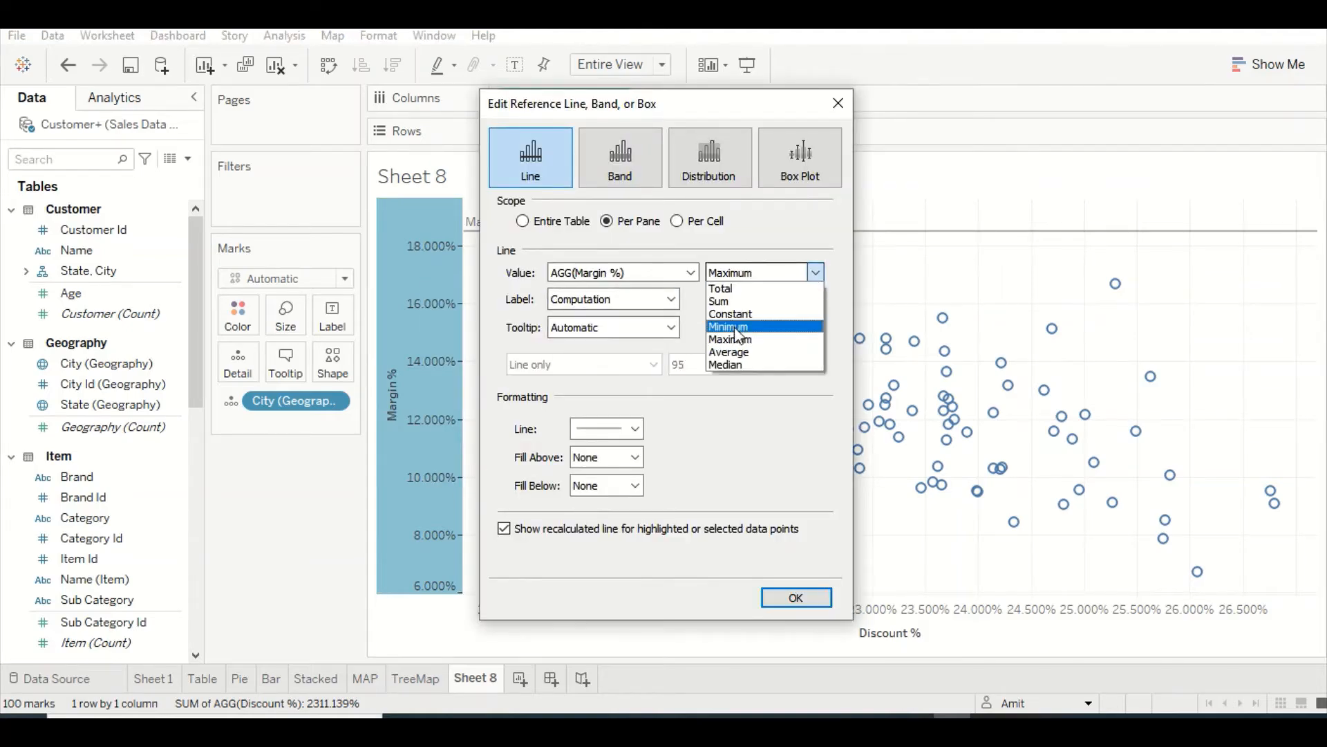
click(735, 352)
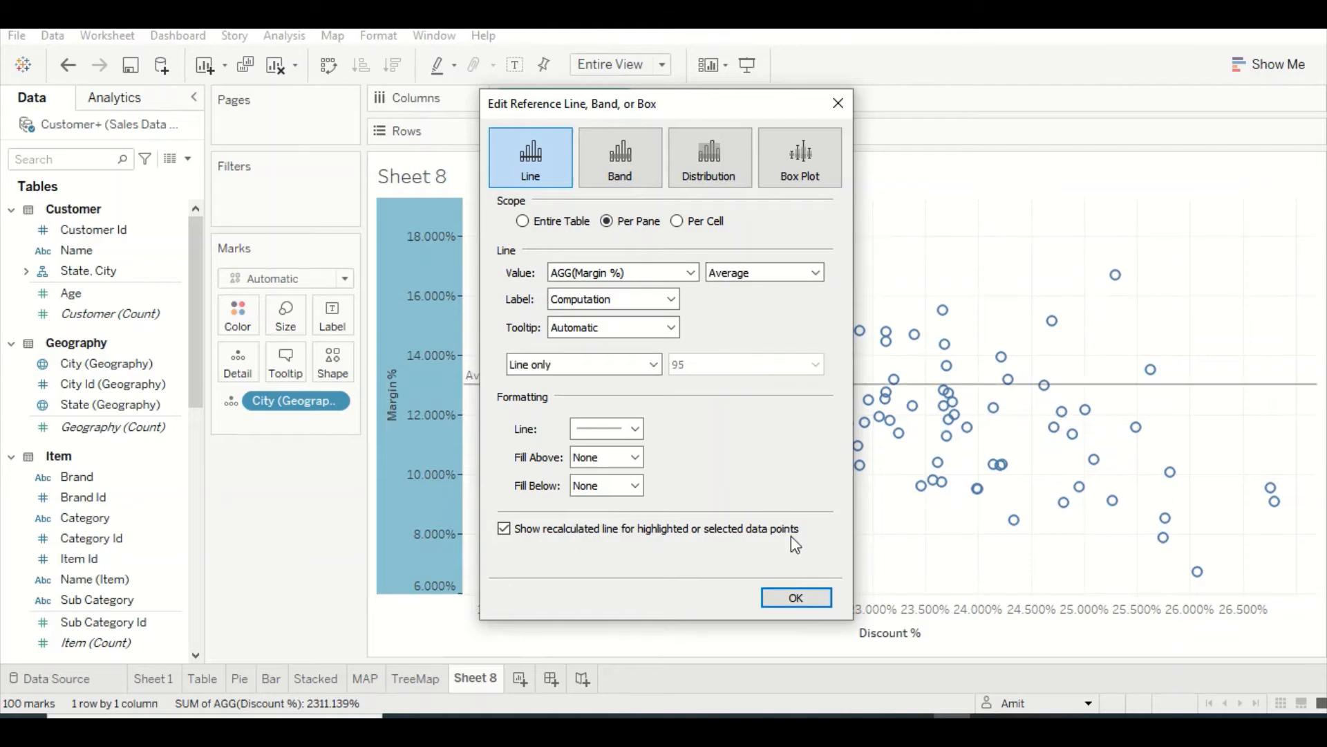
click(796, 598)
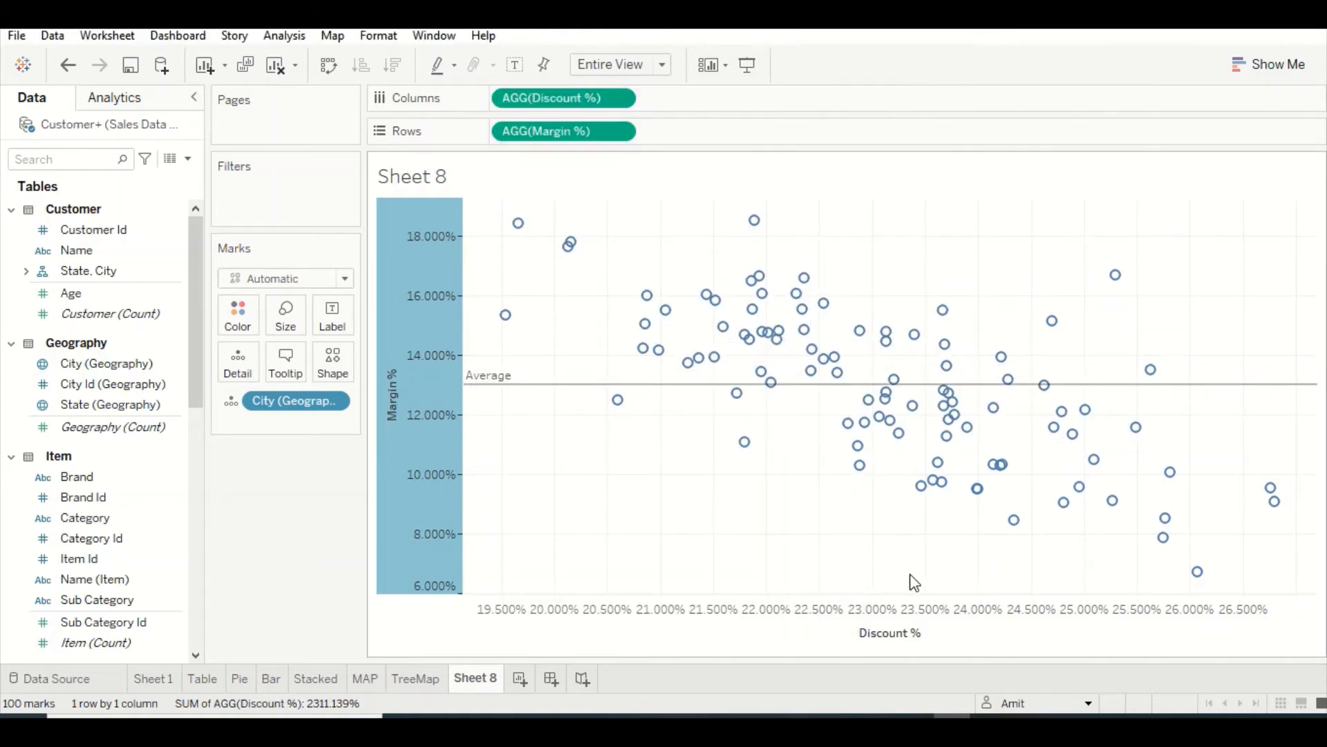
Add a per-pane reference line to the Discount % axis at the average of Discount %
right_click(778, 641)
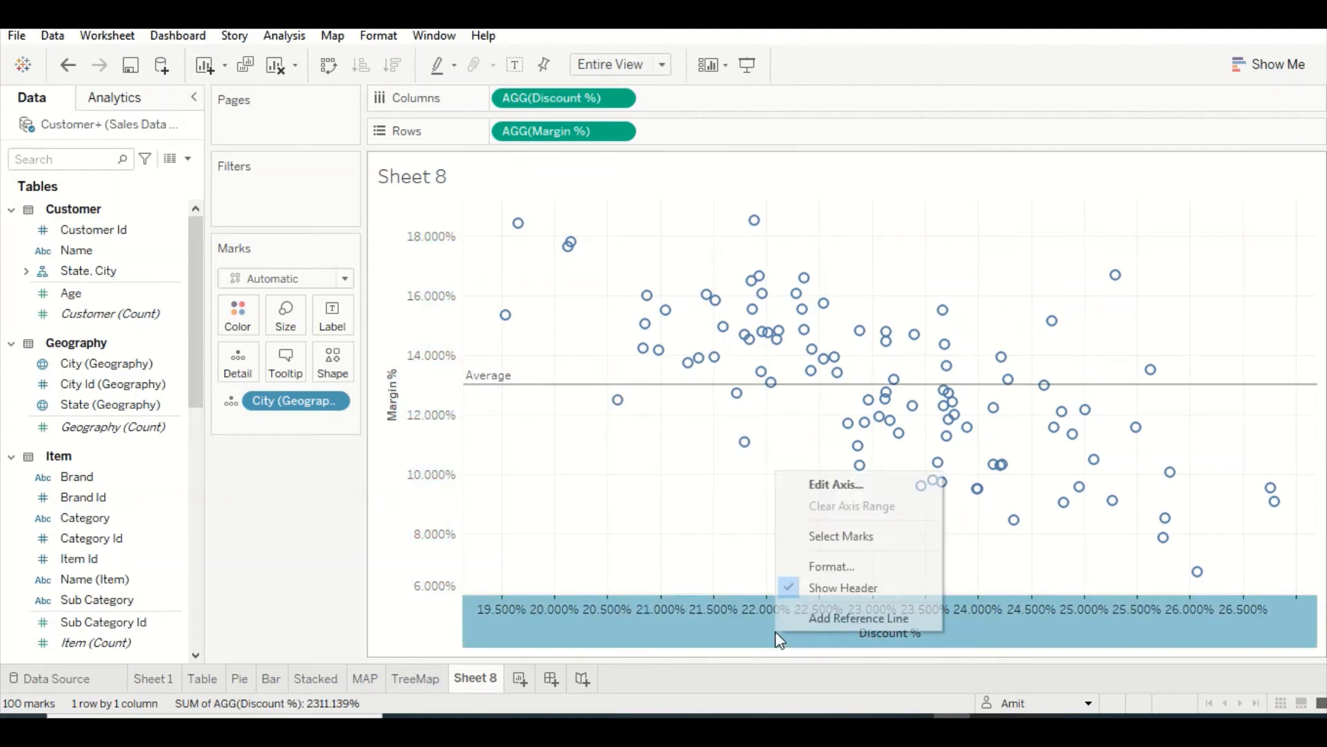
click(829, 618)
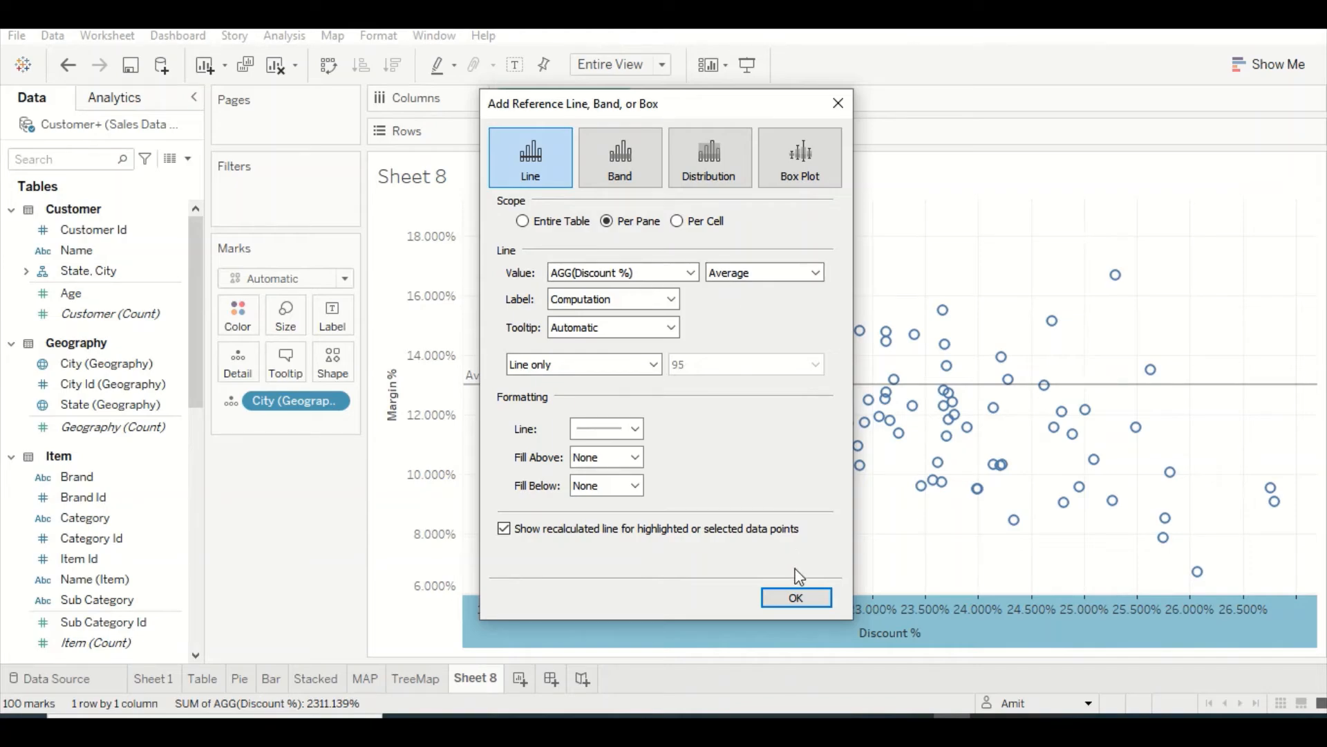
click(796, 597)
mouse_move(884, 385)
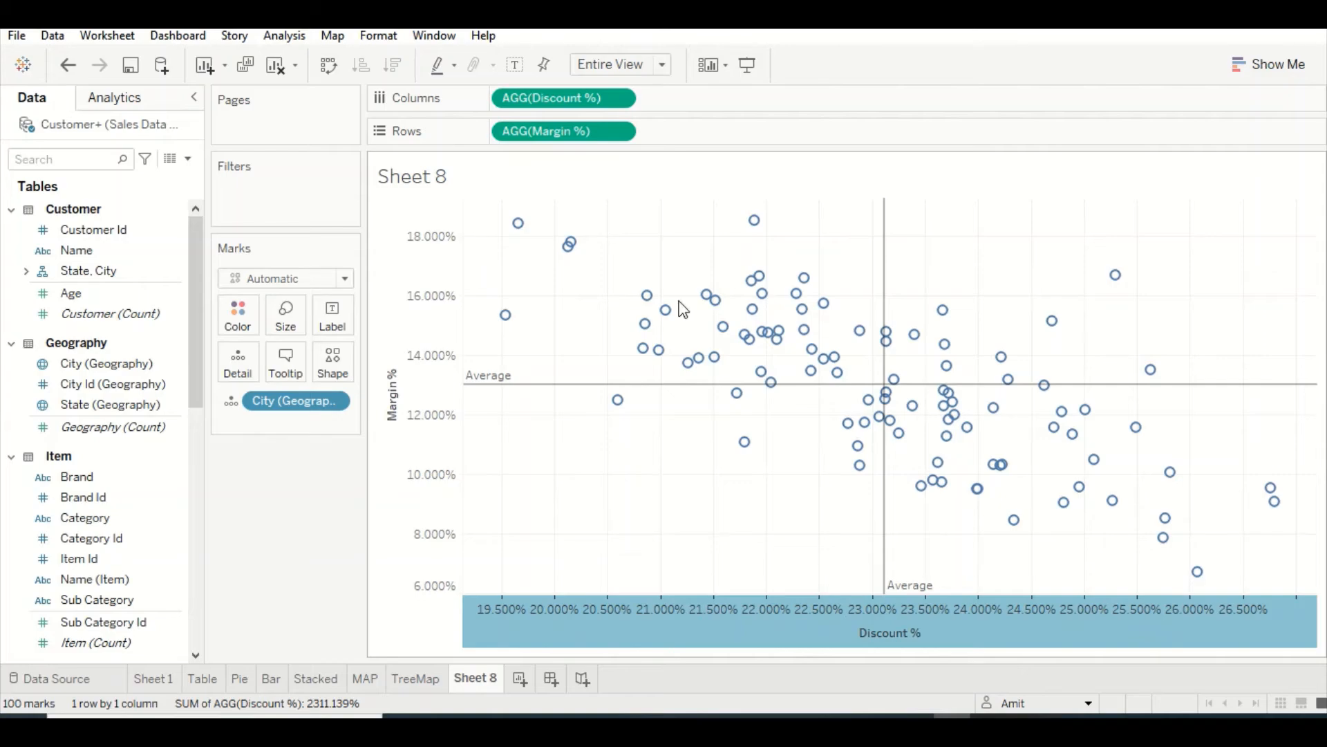
Examine the city marks in the quadrants formed by the average Discount % and Margin % lines
mouse_move(714, 311)
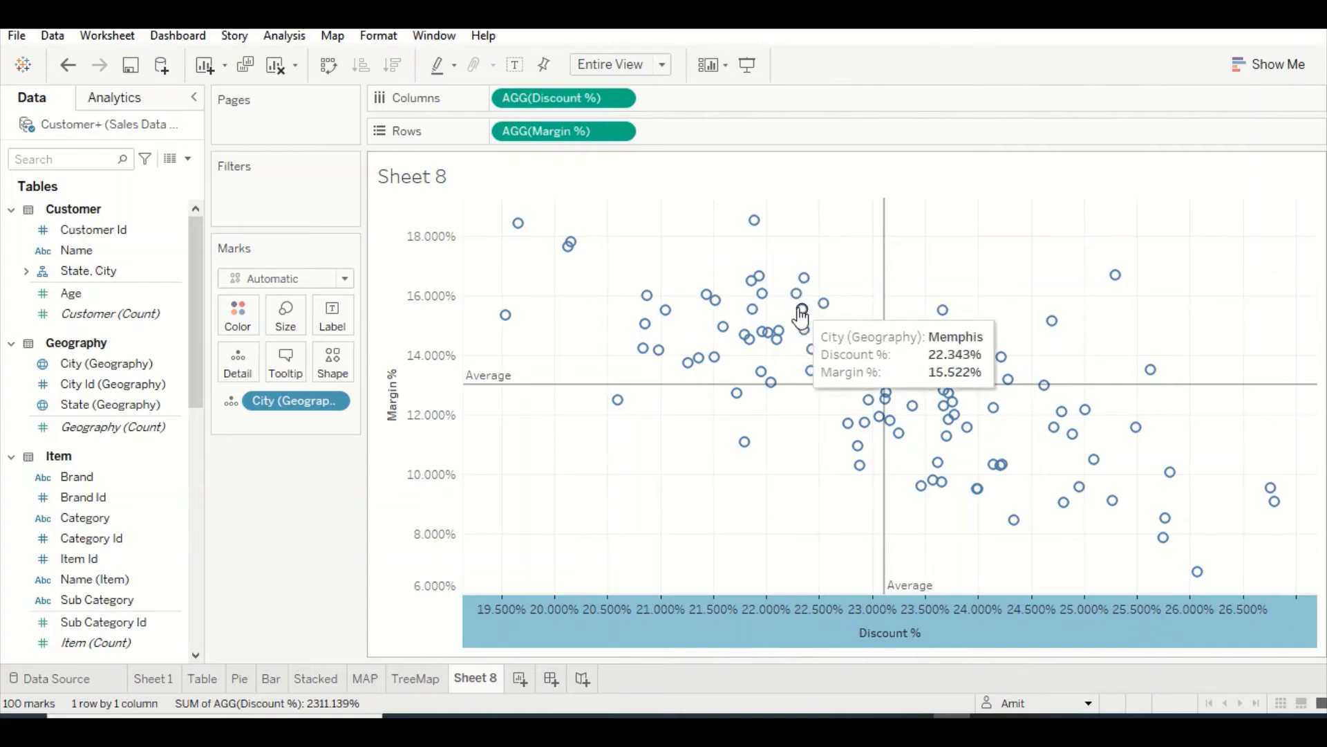
mouse_move(719, 363)
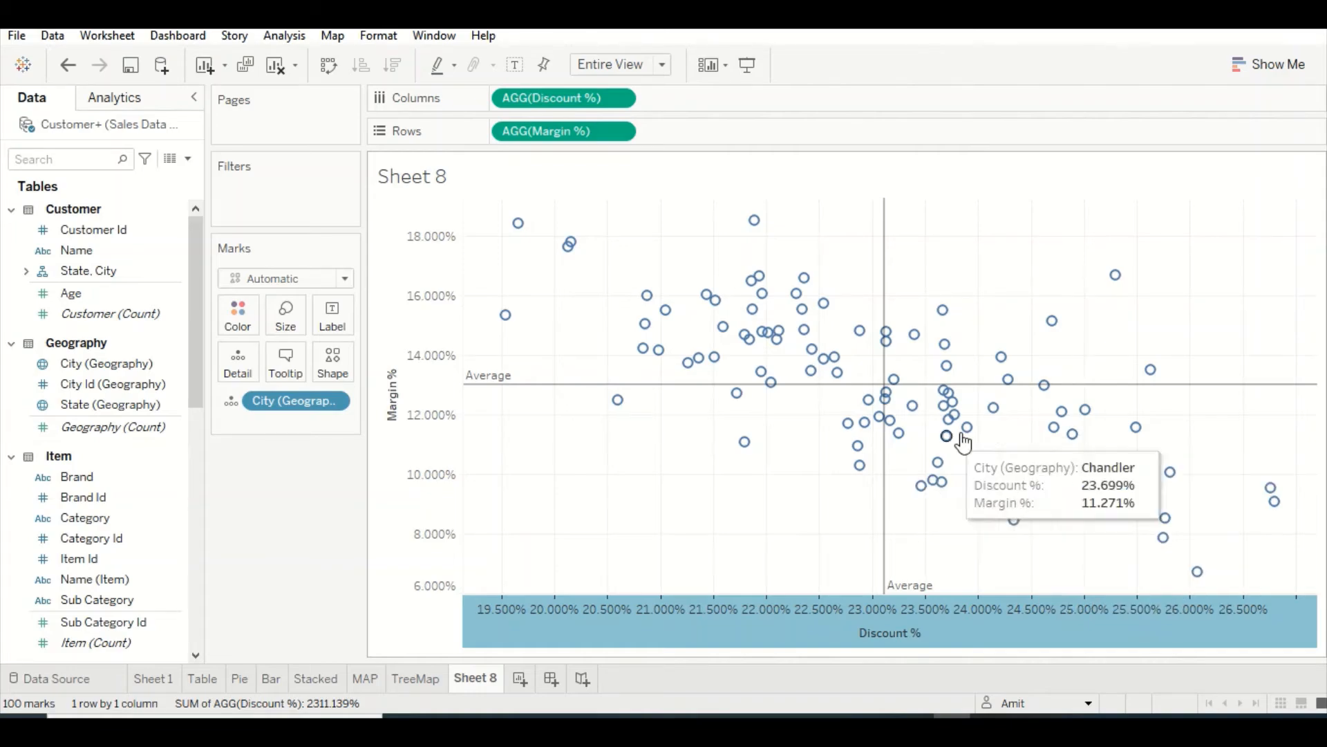
mouse_move(1009, 467)
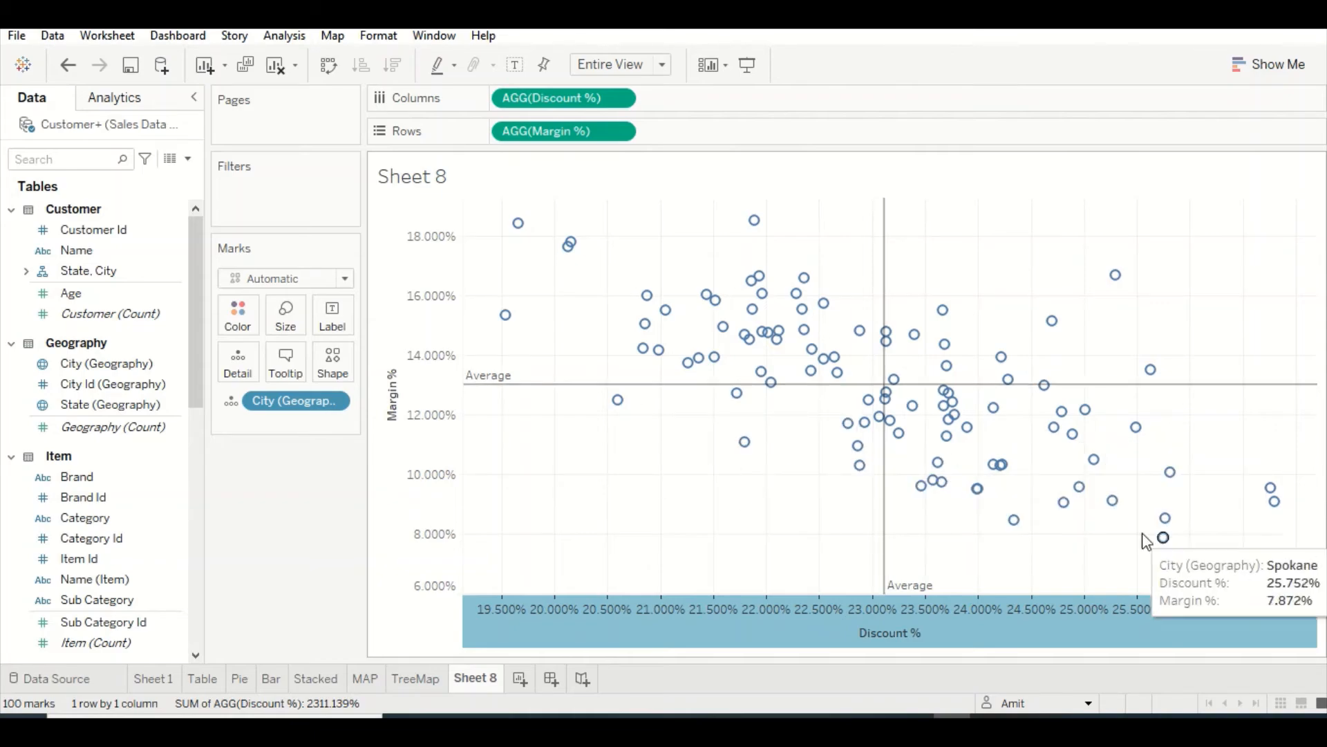
mouse_move(1064, 507)
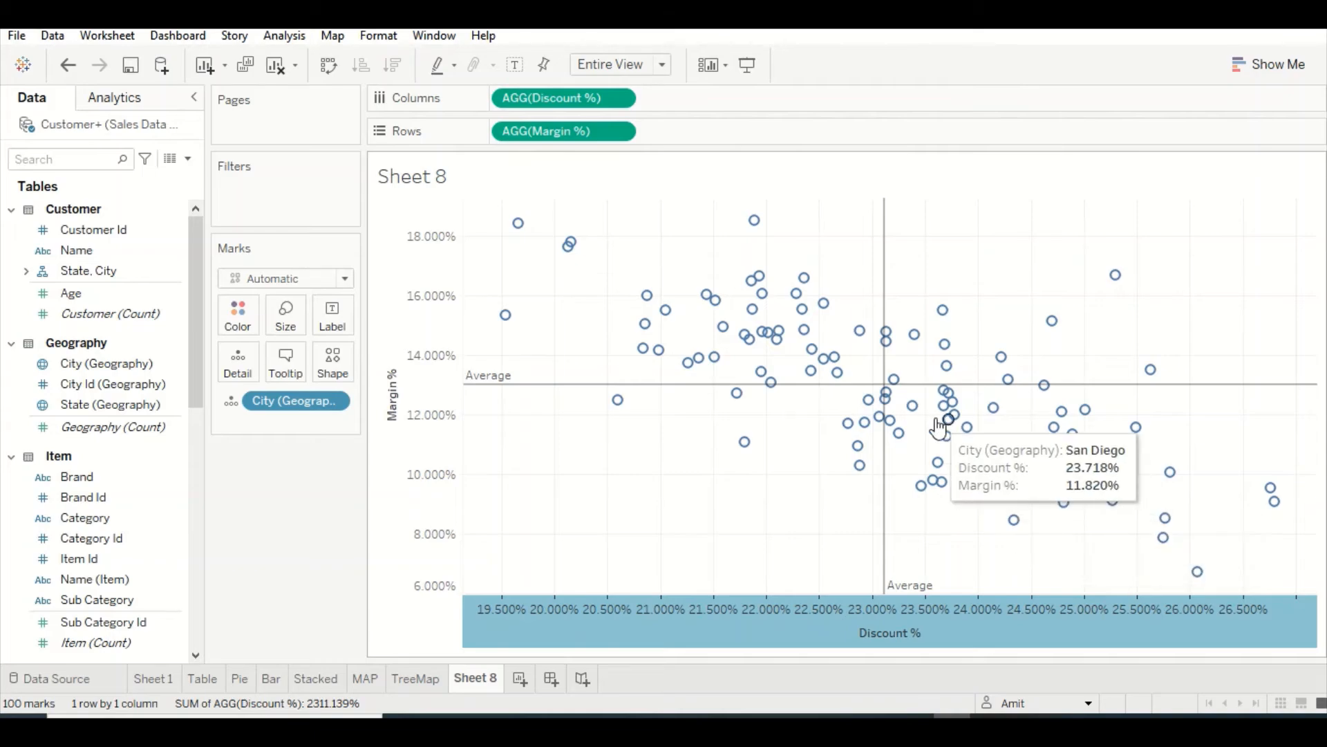
mouse_move(892, 398)
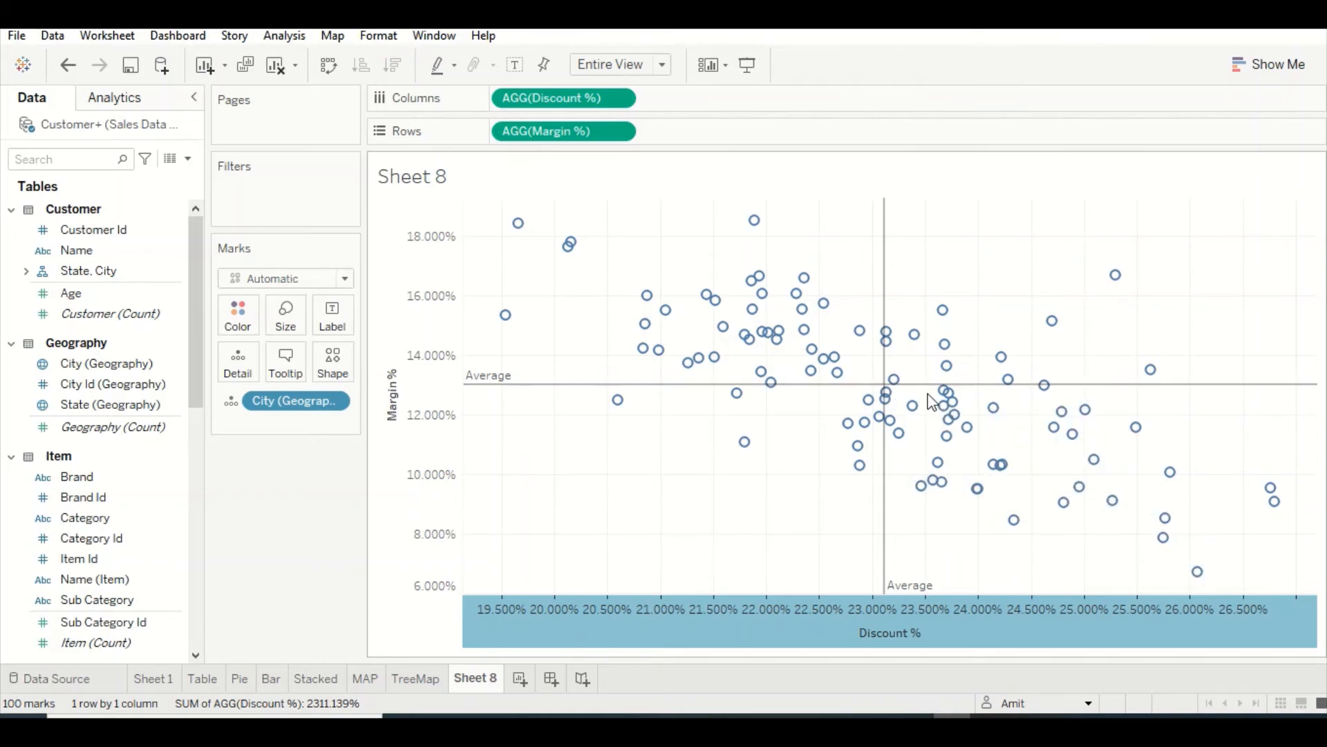
mouse_move(937, 406)
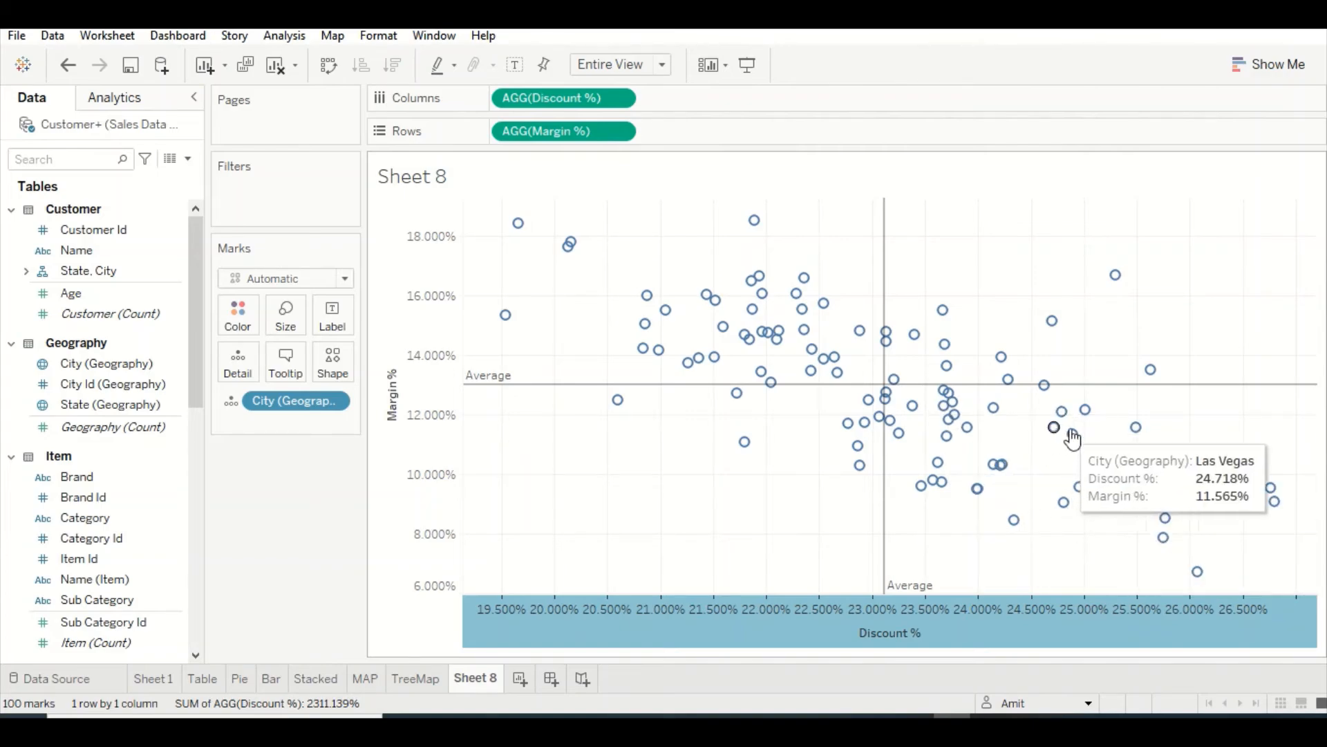
mouse_move(1082, 438)
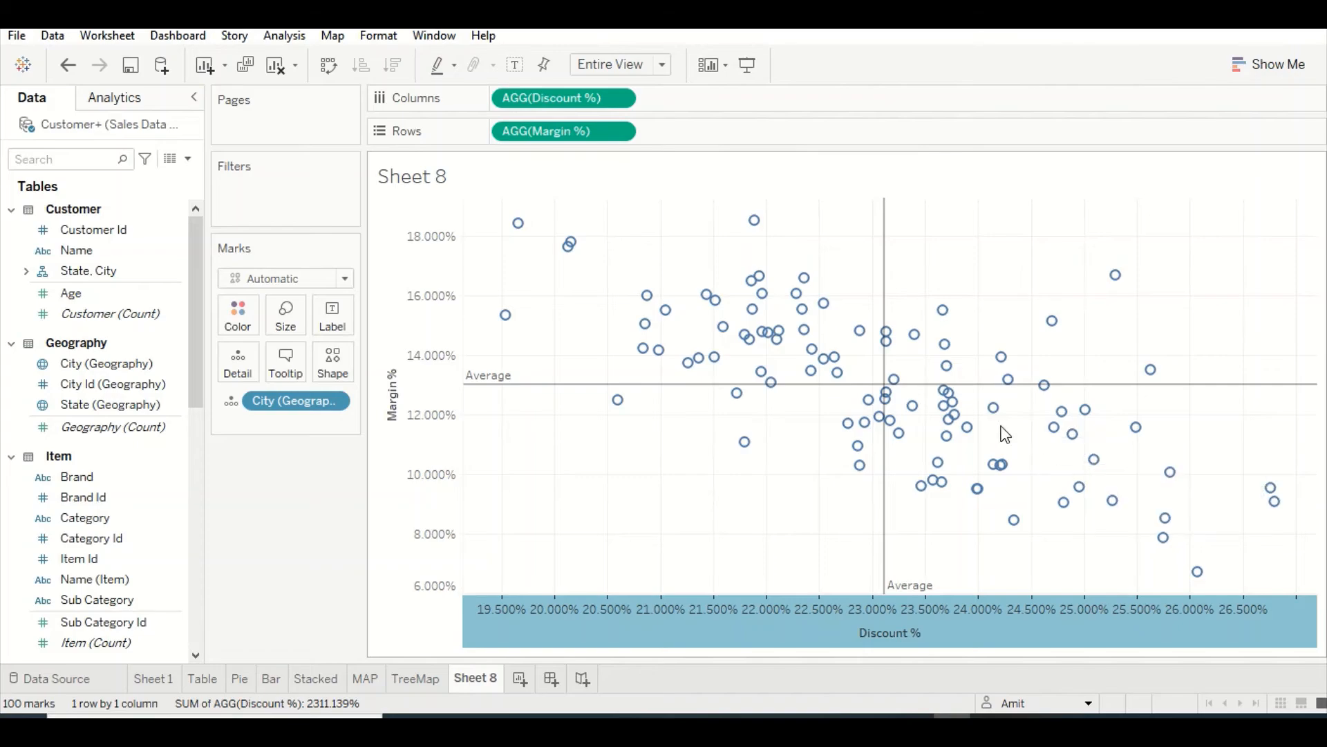
Reverse the scale of the Discount % axis
right_click(677, 644)
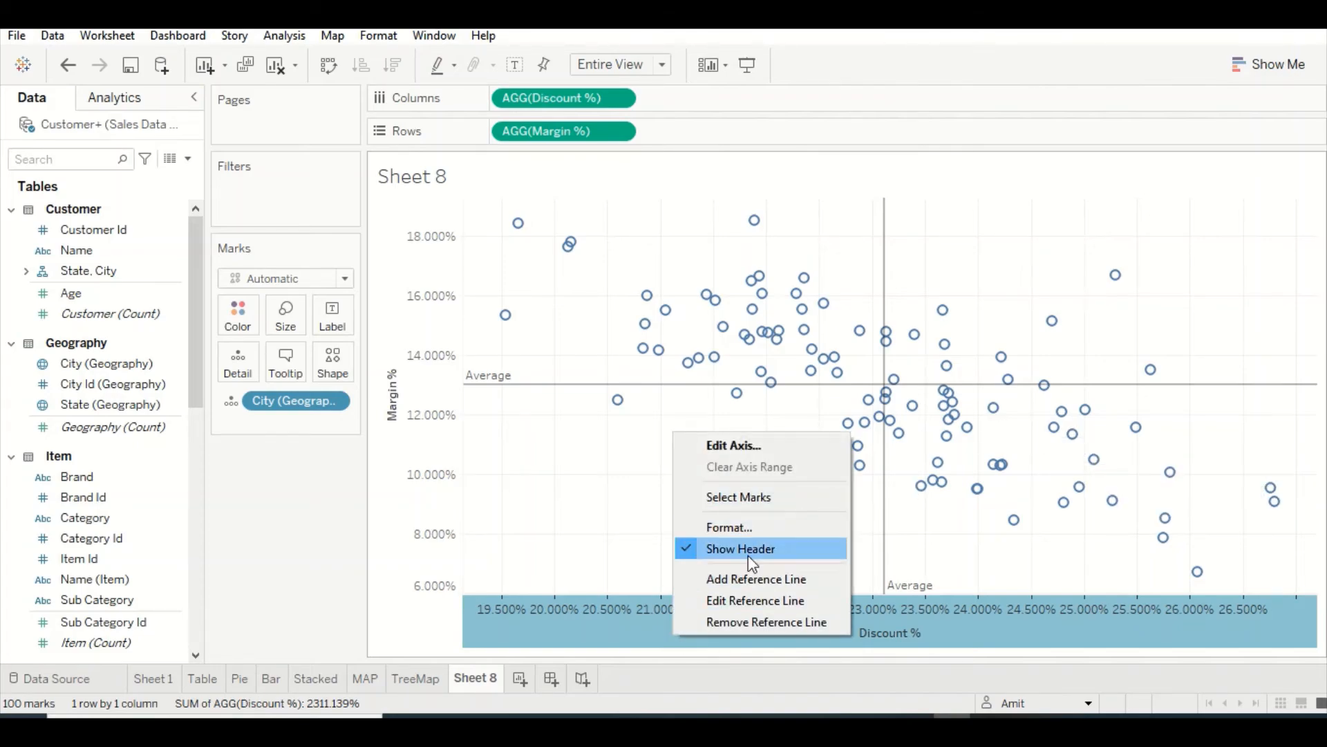
click(744, 449)
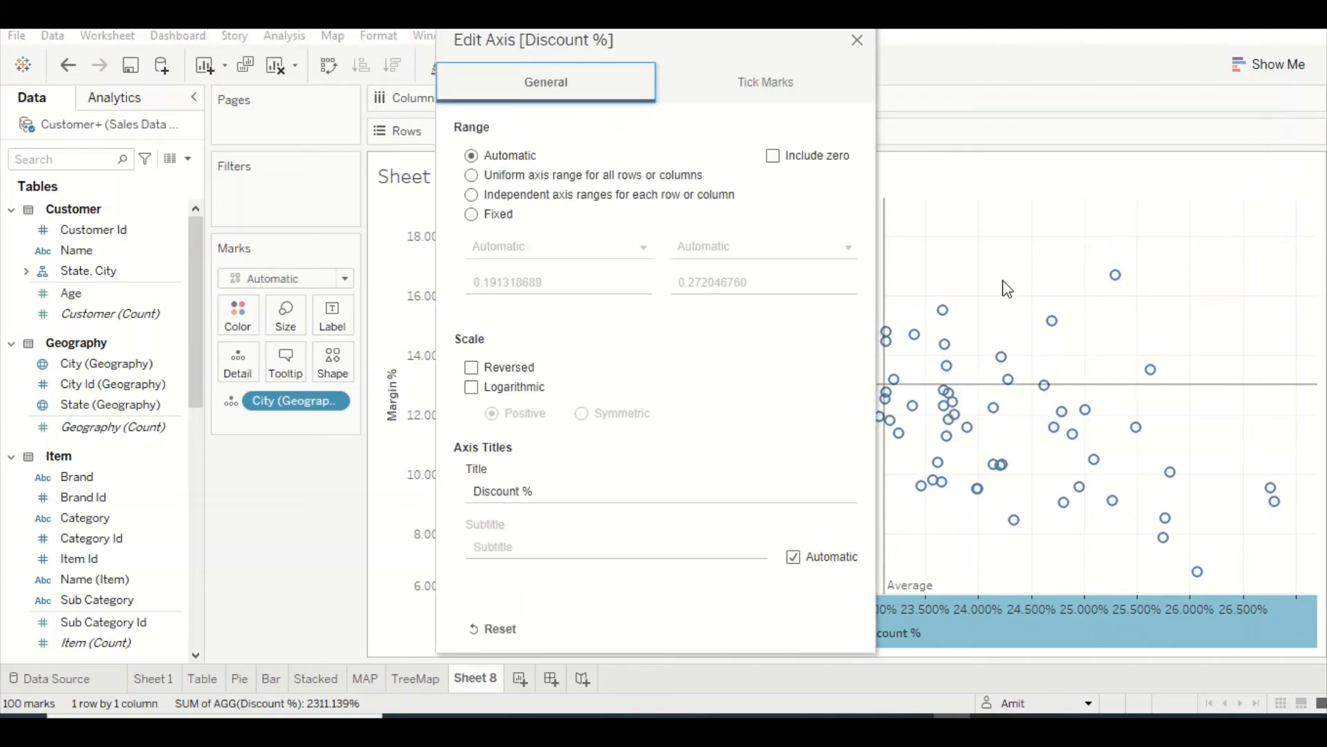
click(476, 368)
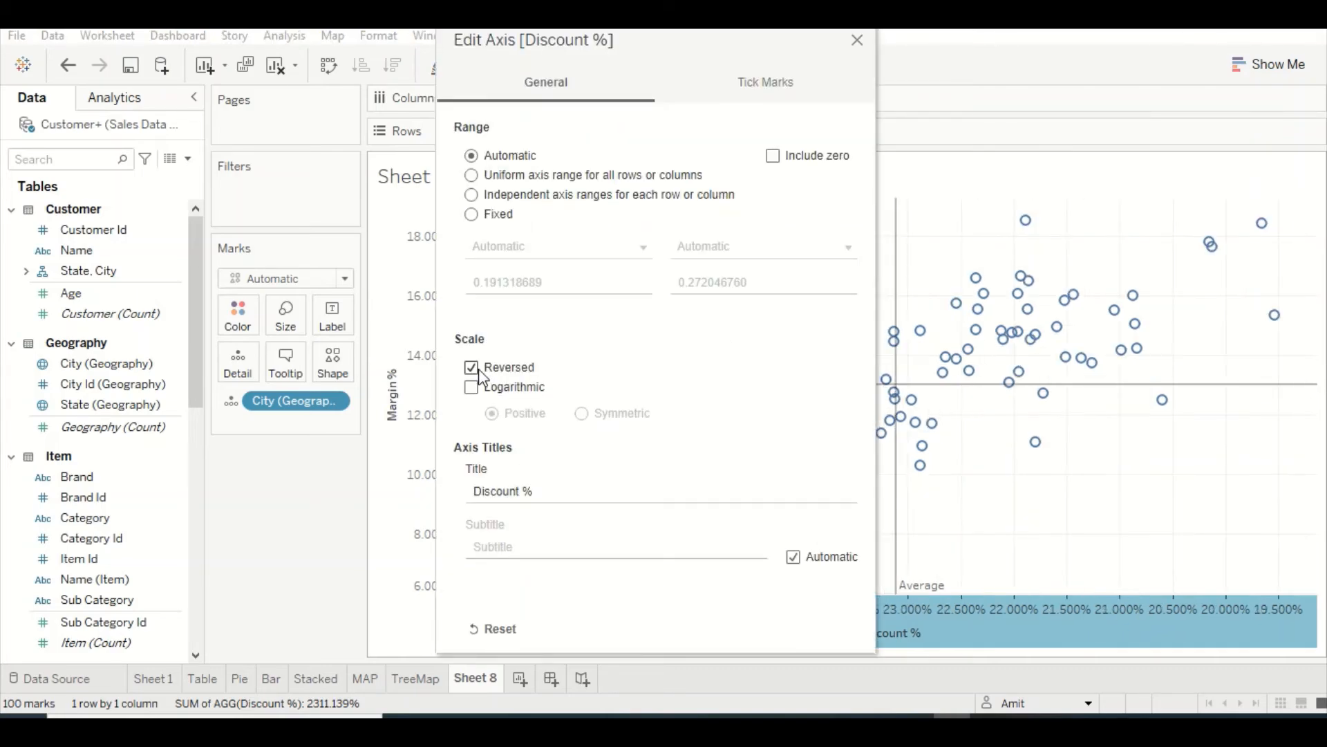
click(857, 40)
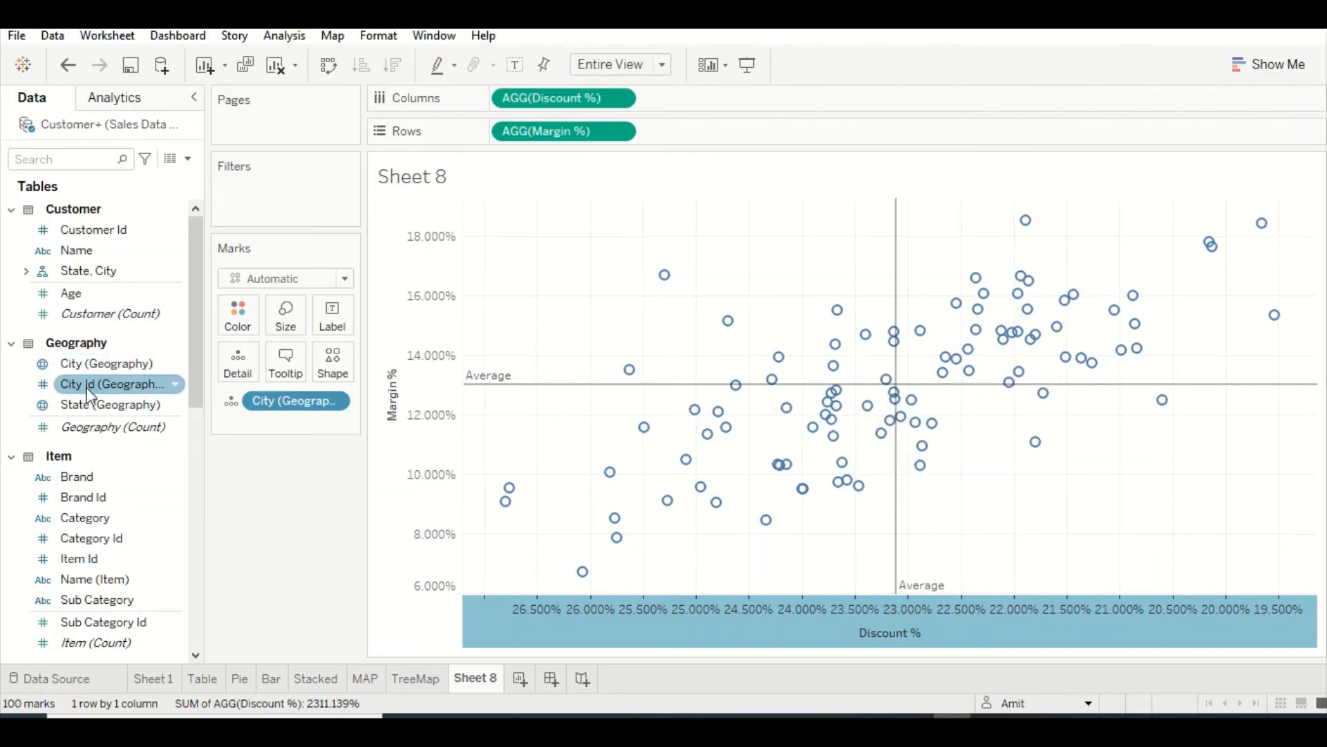
Try colouring the scatter marks by Brand and by City (Geography), undoing each assignment
drag(86, 487, 233, 326)
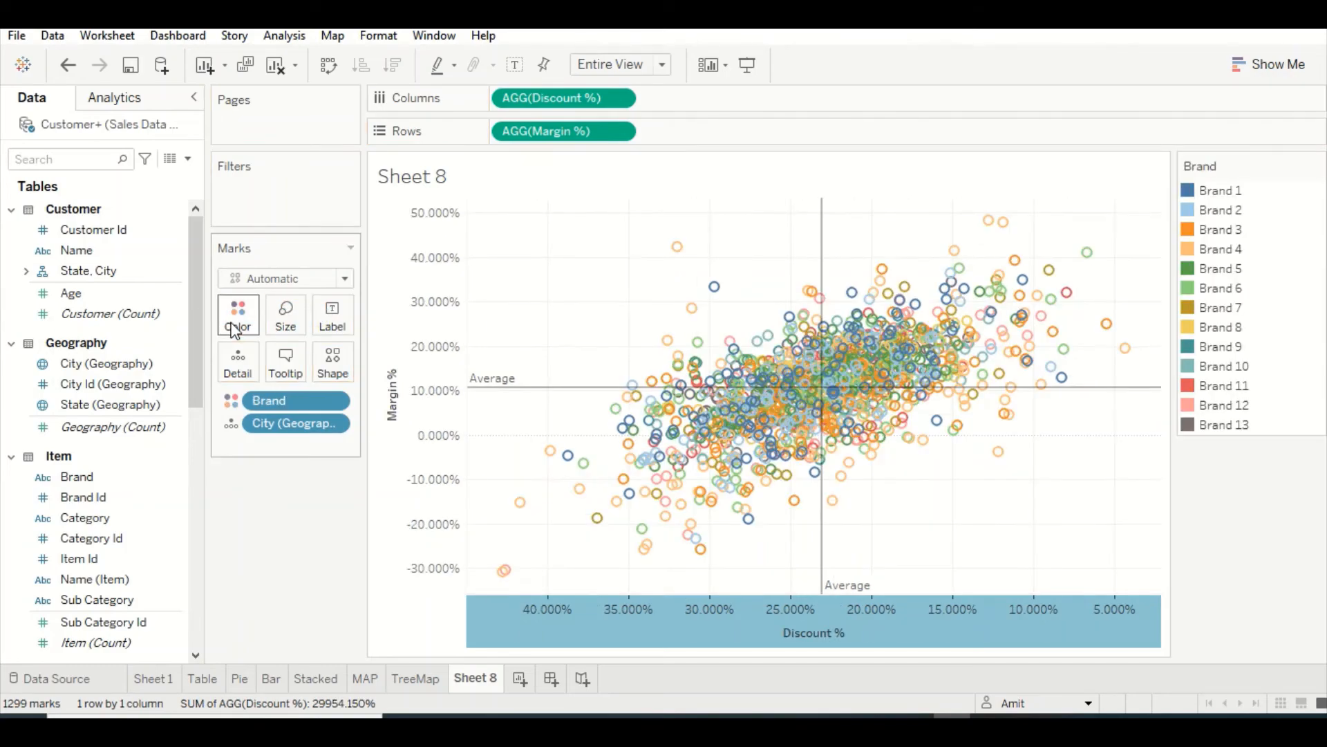
key(ctrl+z)
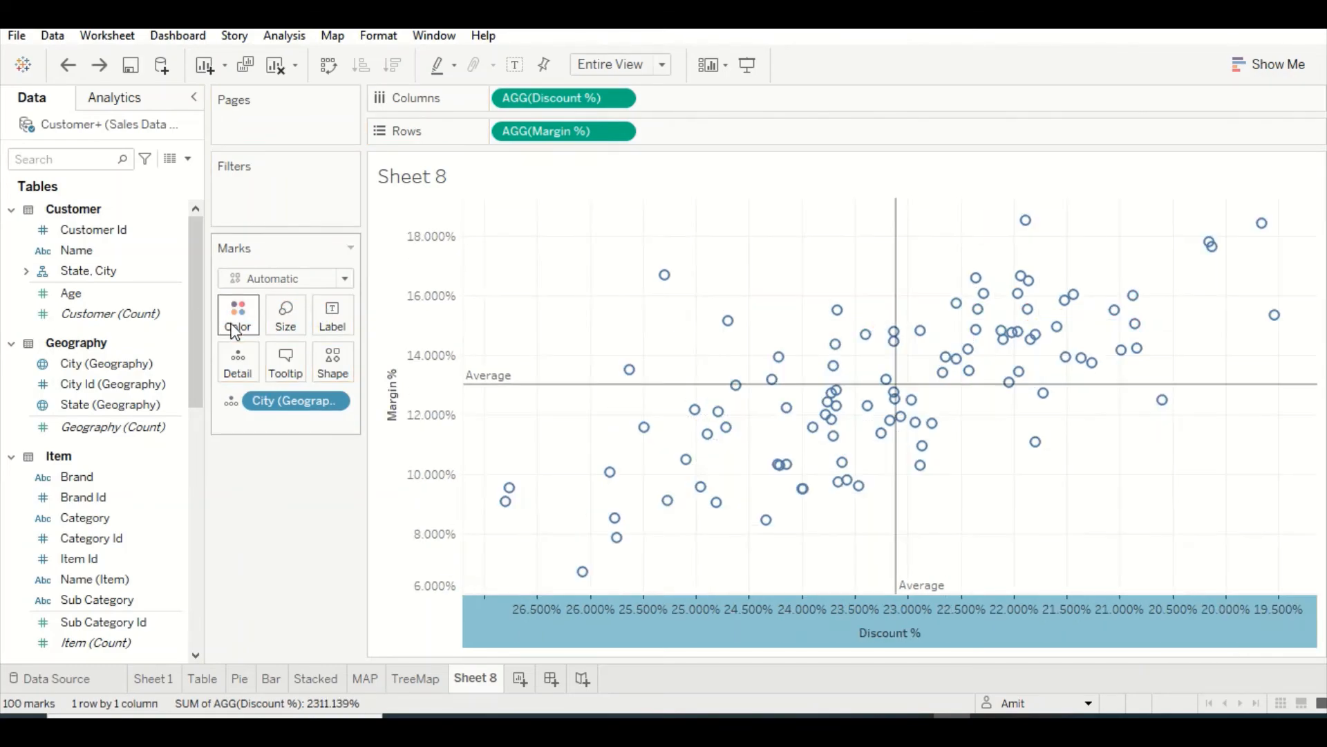
drag(68, 377, 237, 327)
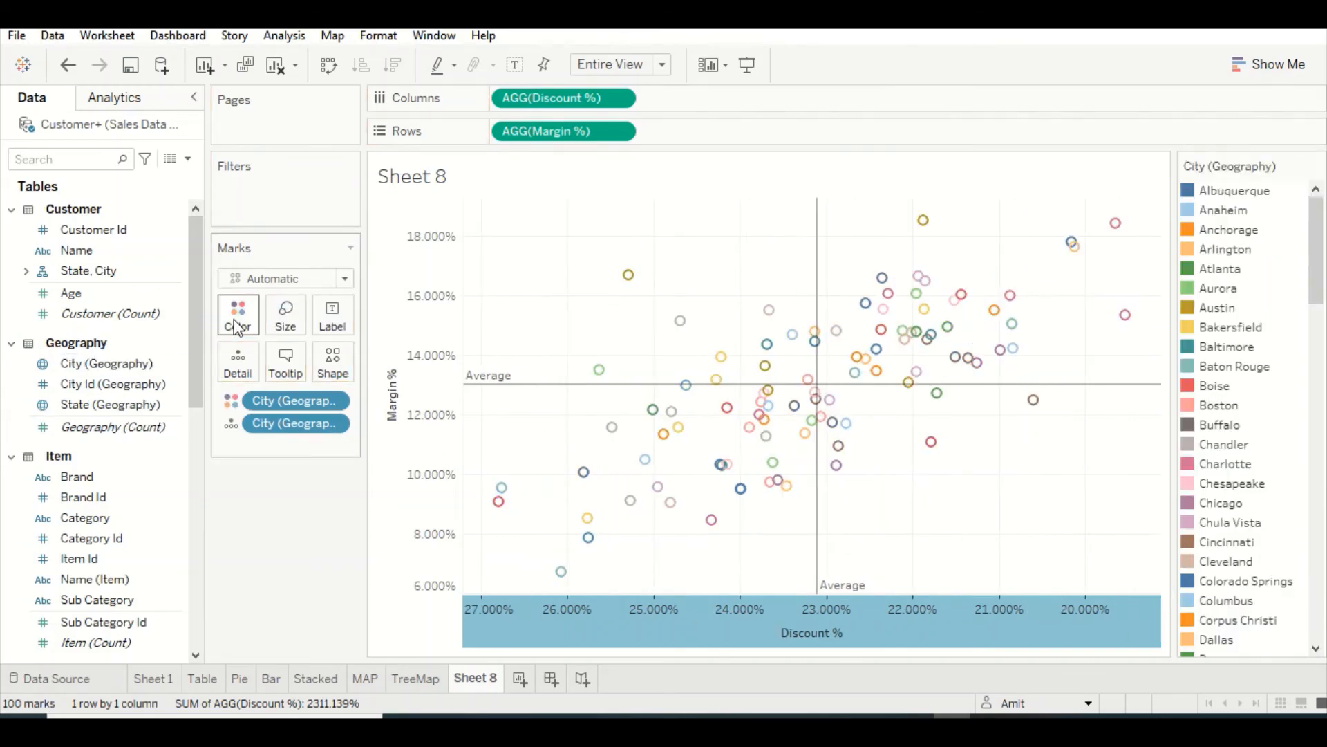
key(ctrl+z)
Colour the scatter marks by the calculated Margin % measure
scroll(91, 557, down, 5)
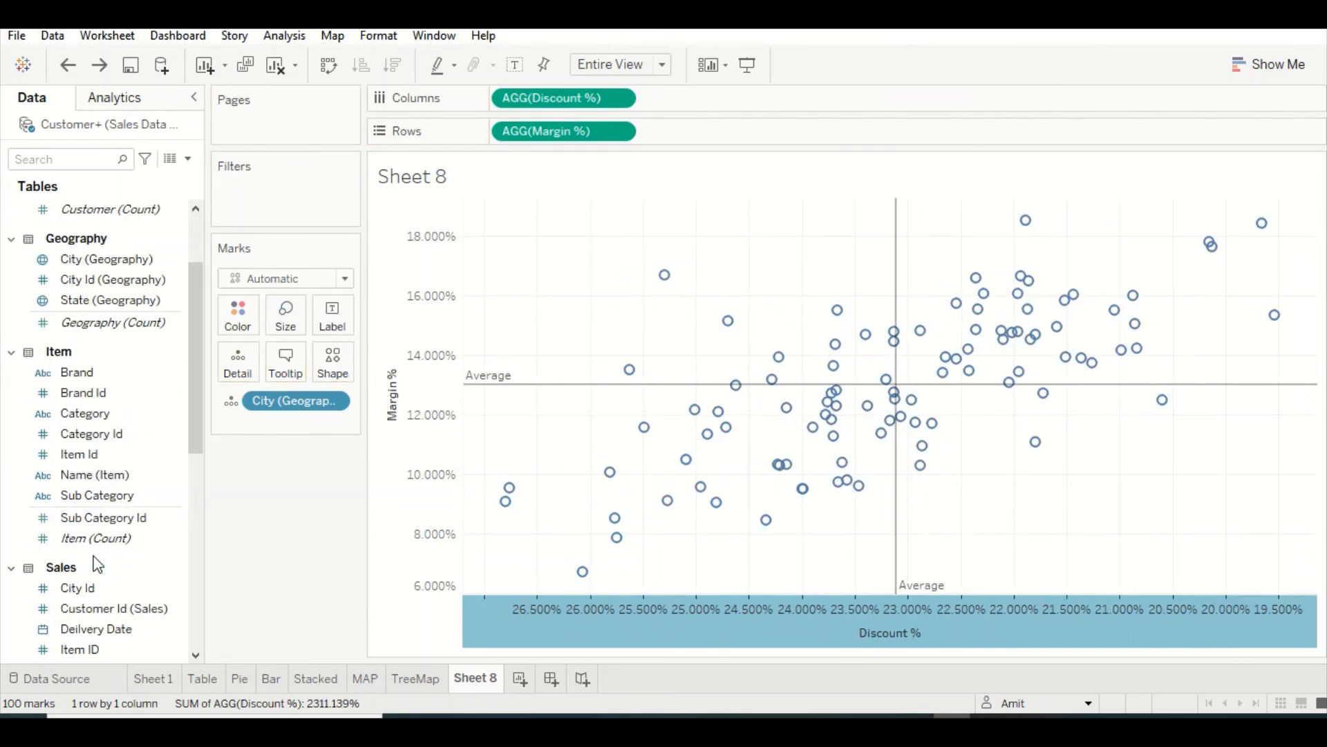
scroll(97, 562, down, 3)
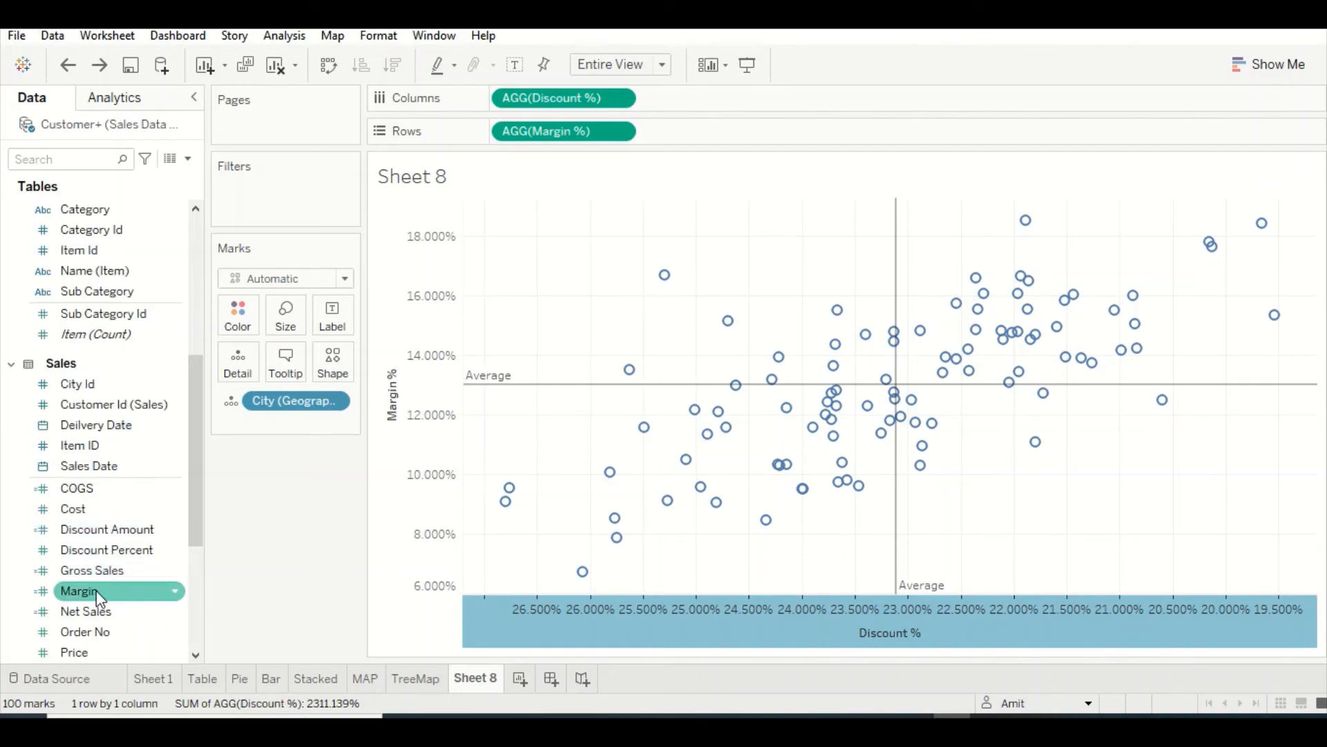
scroll(123, 587, down, 2)
scroll(120, 570, down, 1)
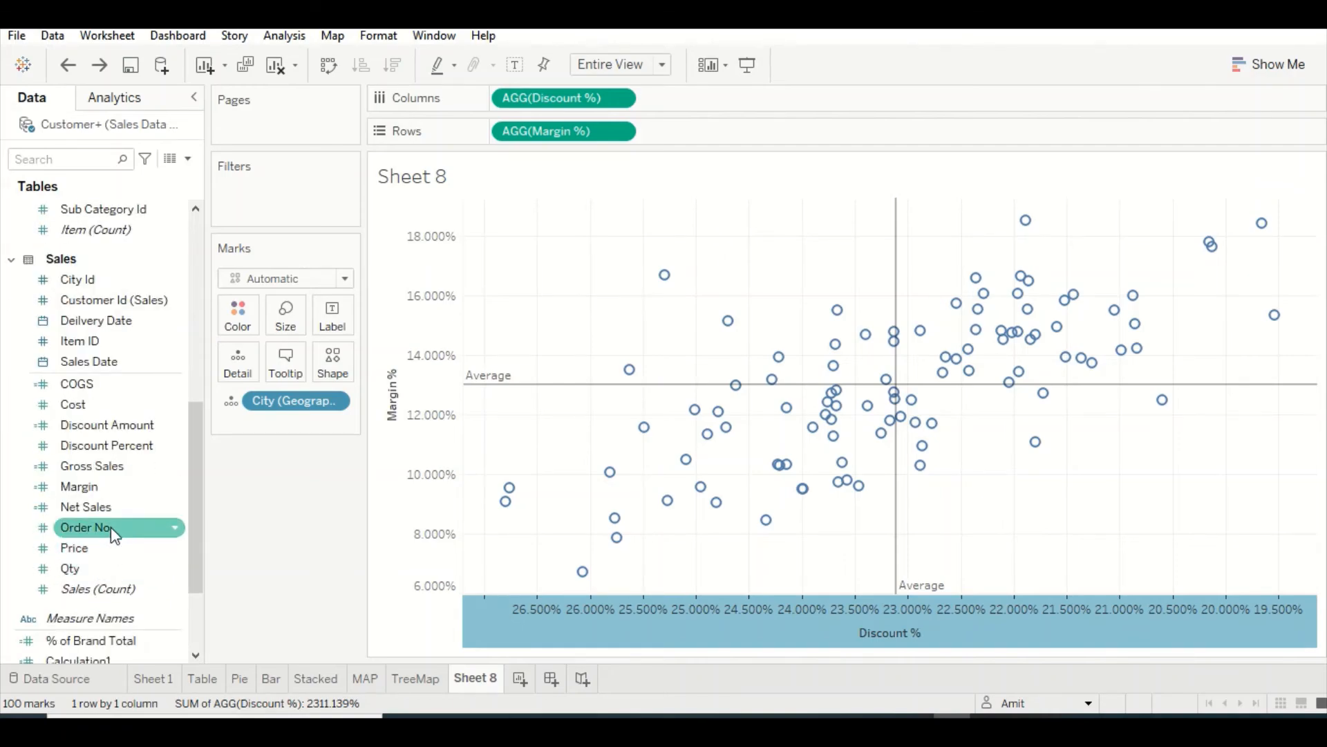
scroll(111, 527, down, 3)
scroll(110, 547, down, 1)
click(105, 564)
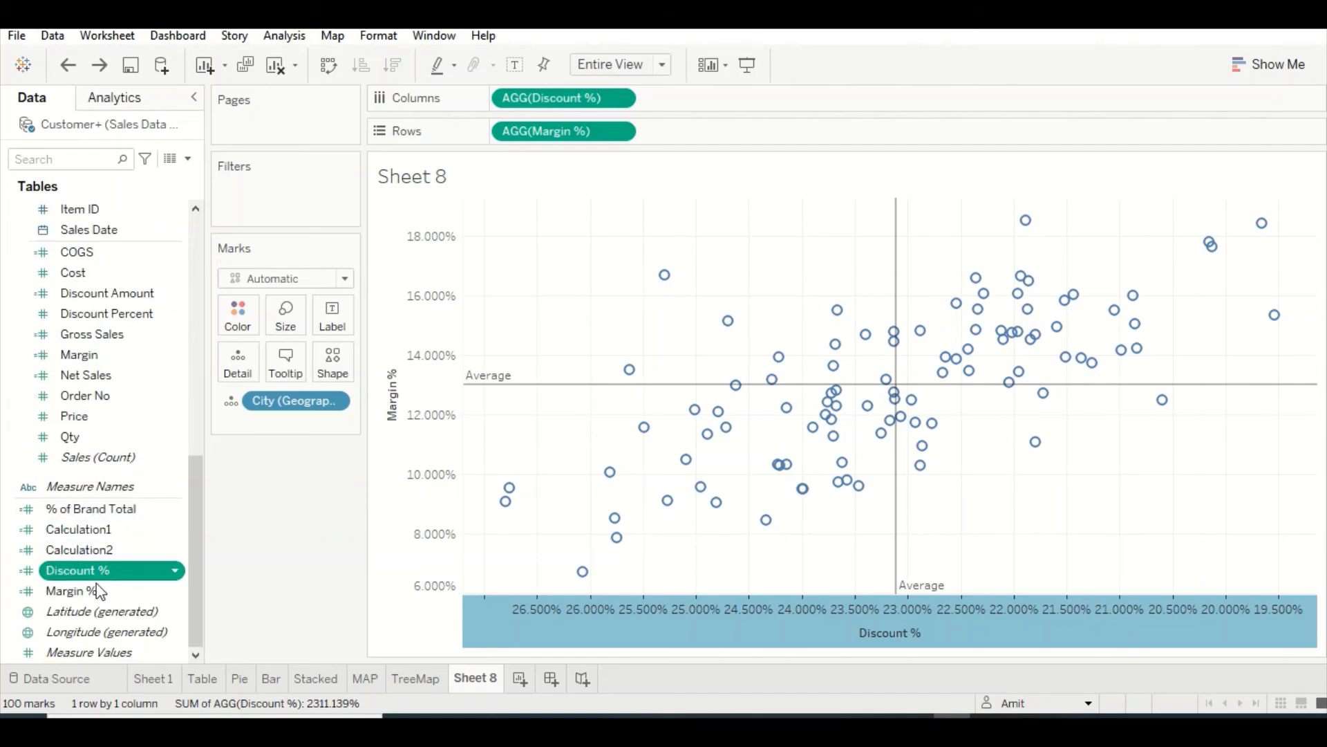
ctrl+click(94, 593)
drag(80, 592, 243, 307)
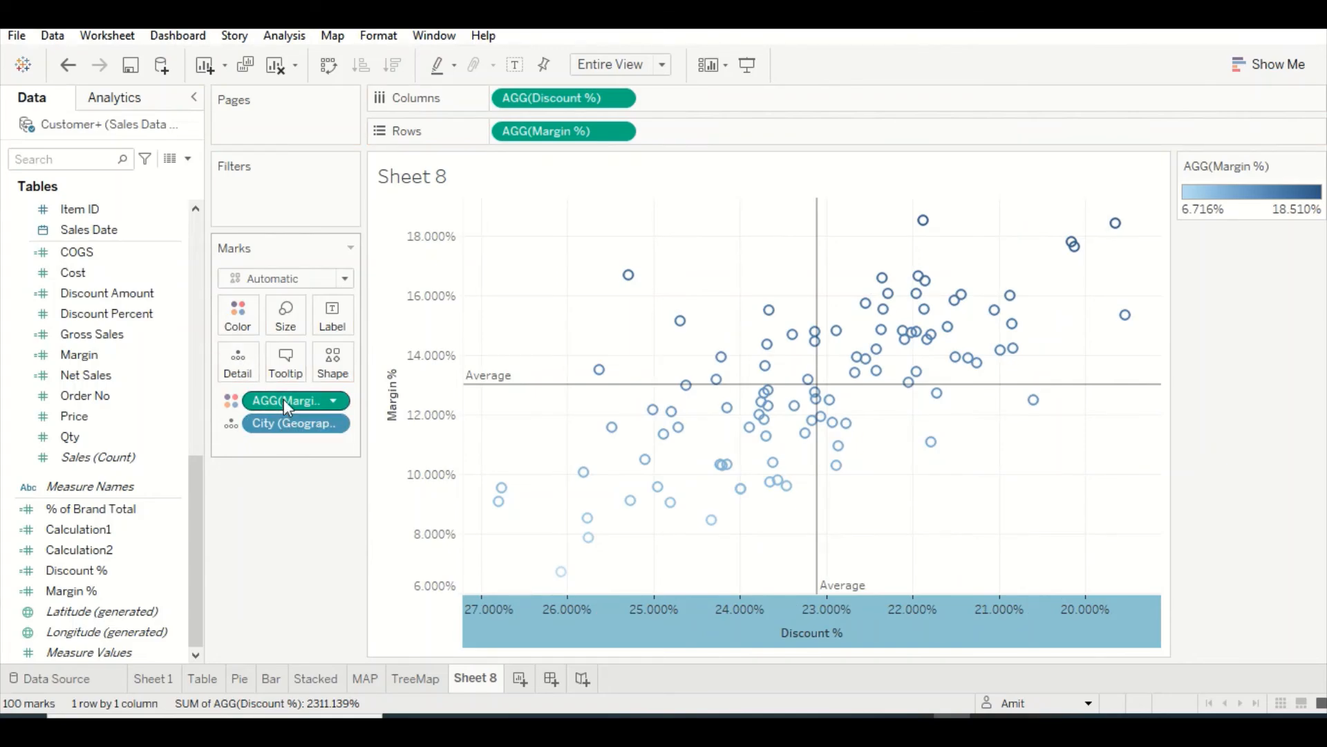
click(236, 324)
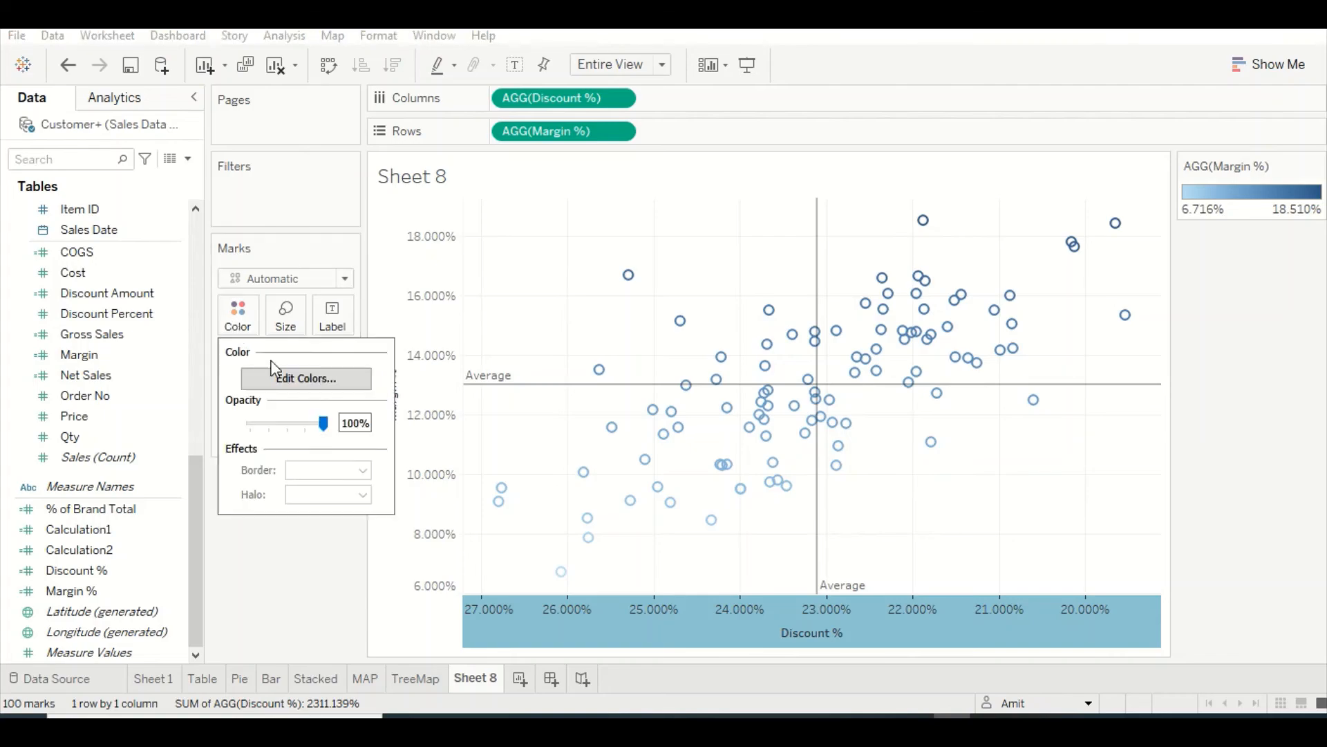
click(291, 575)
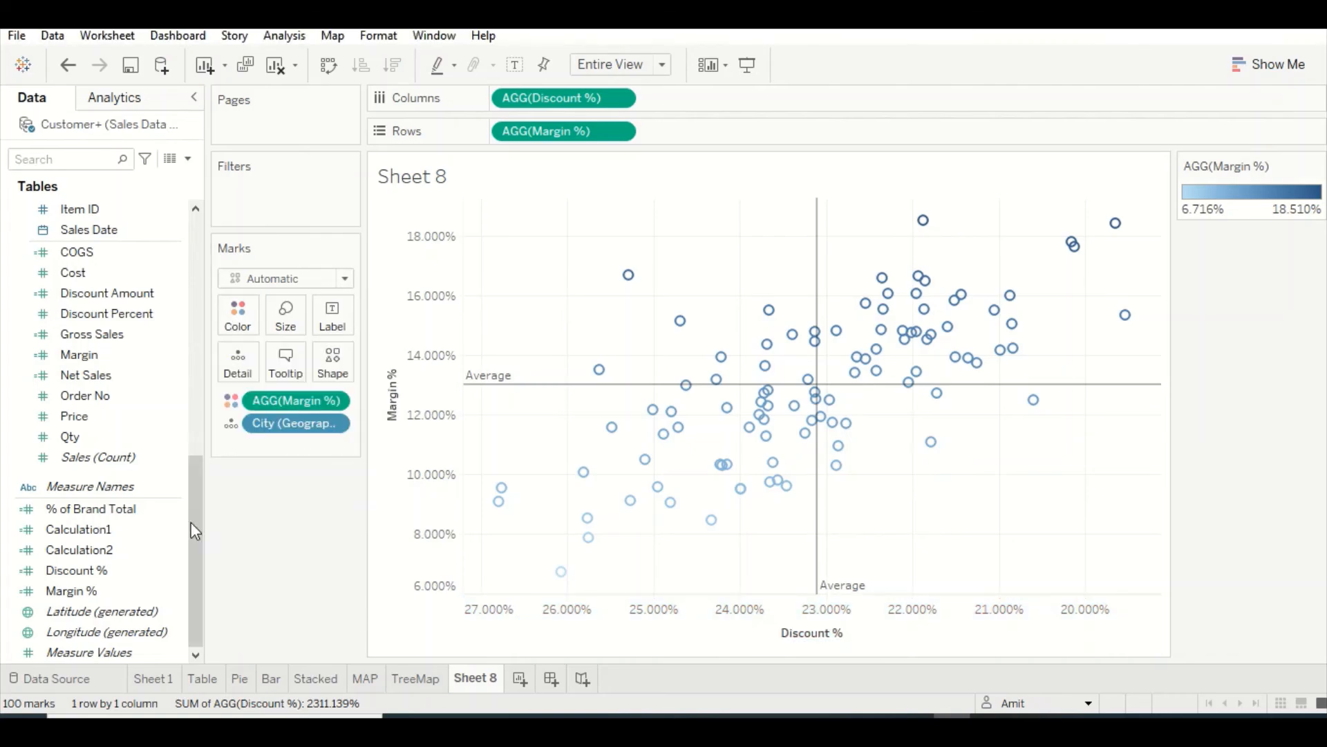
Size the scatter marks by Gross Sales, after trying and removing Discount % as the size measure
drag(96, 571, 292, 322)
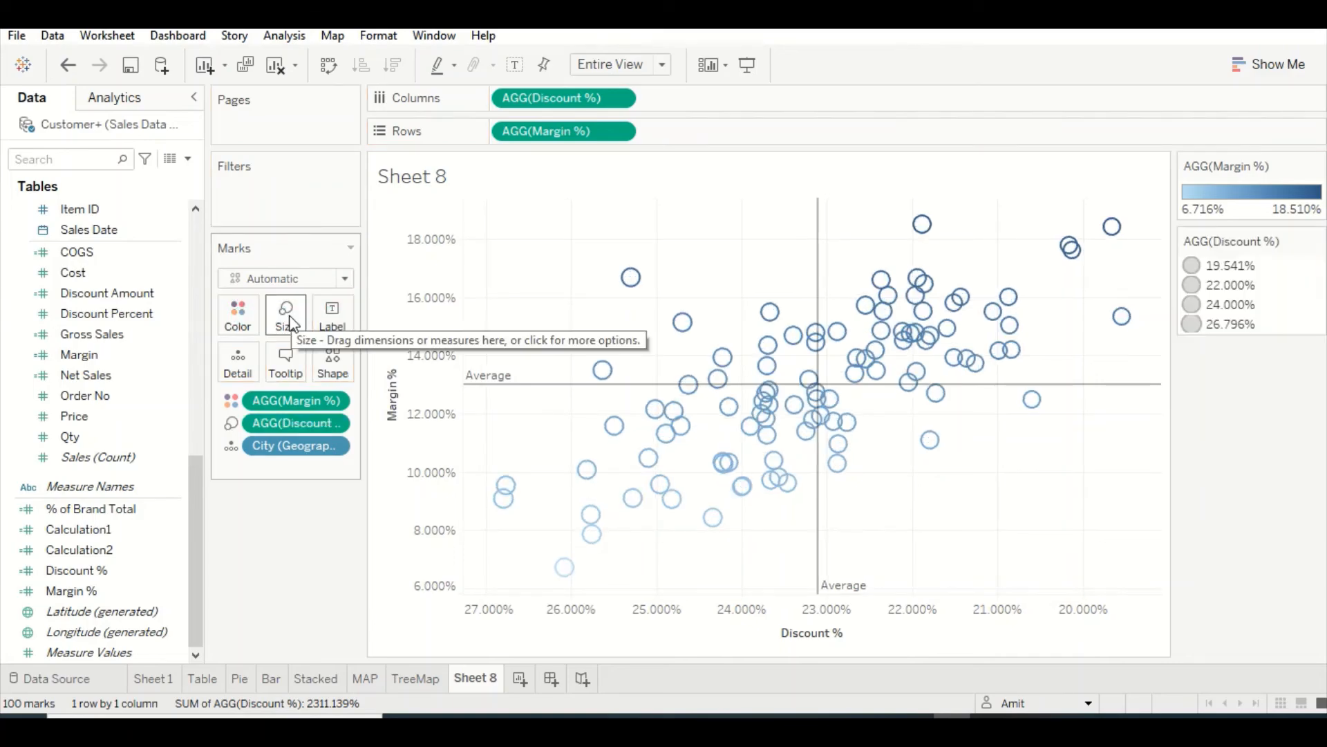
drag(280, 429, 92, 589)
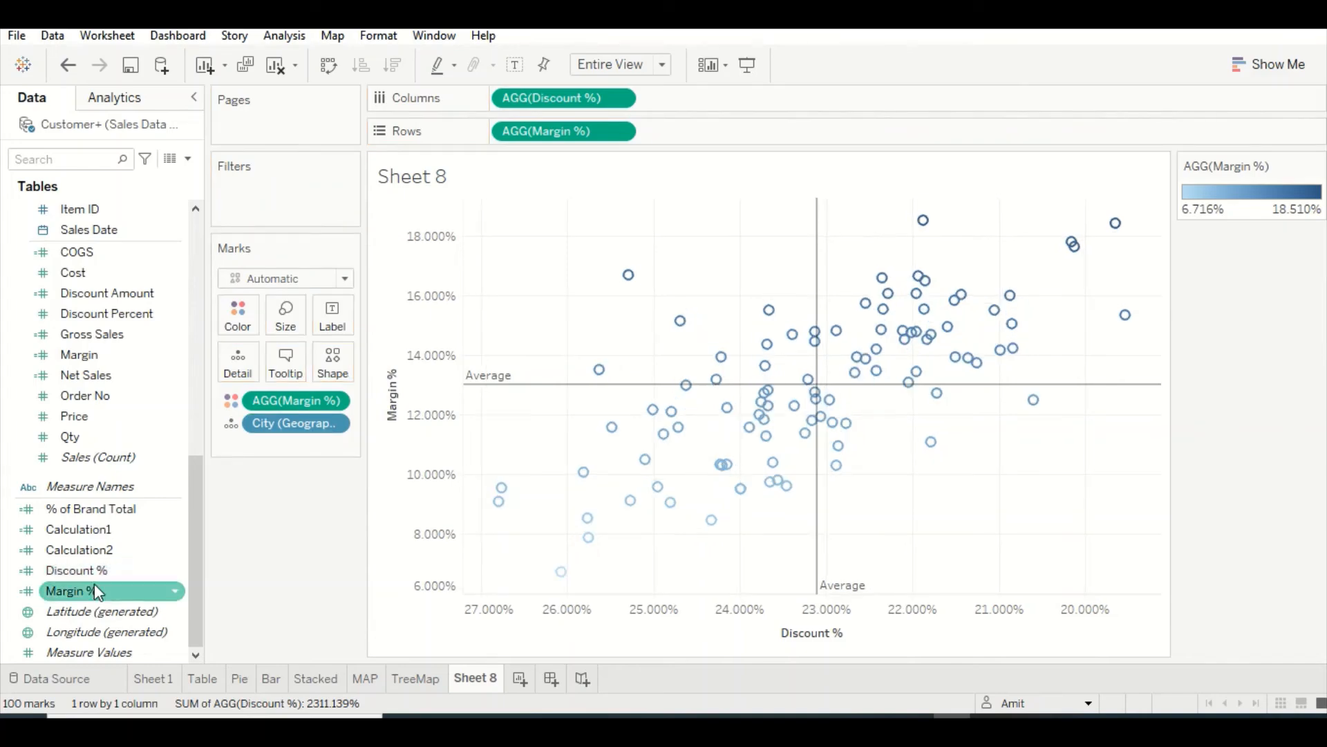
click(97, 550)
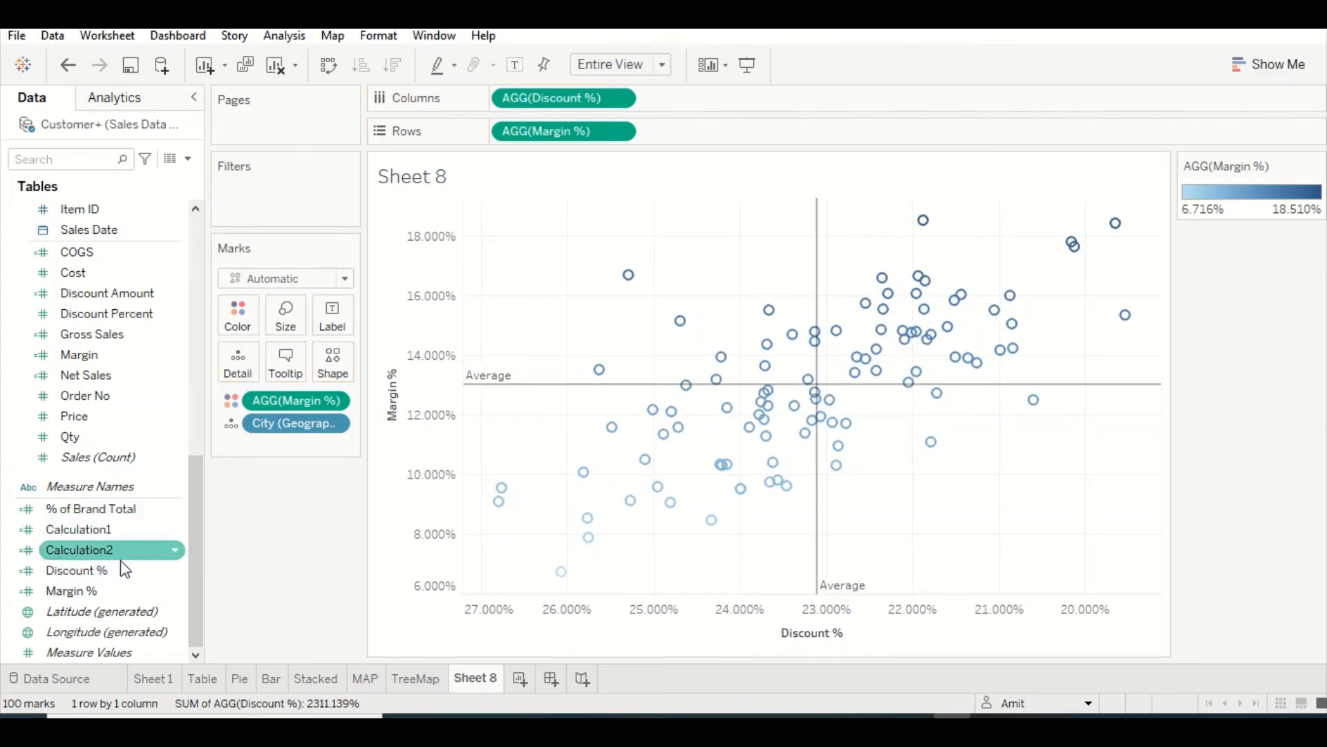
scroll(116, 551, up, 2)
scroll(116, 551, down, 2)
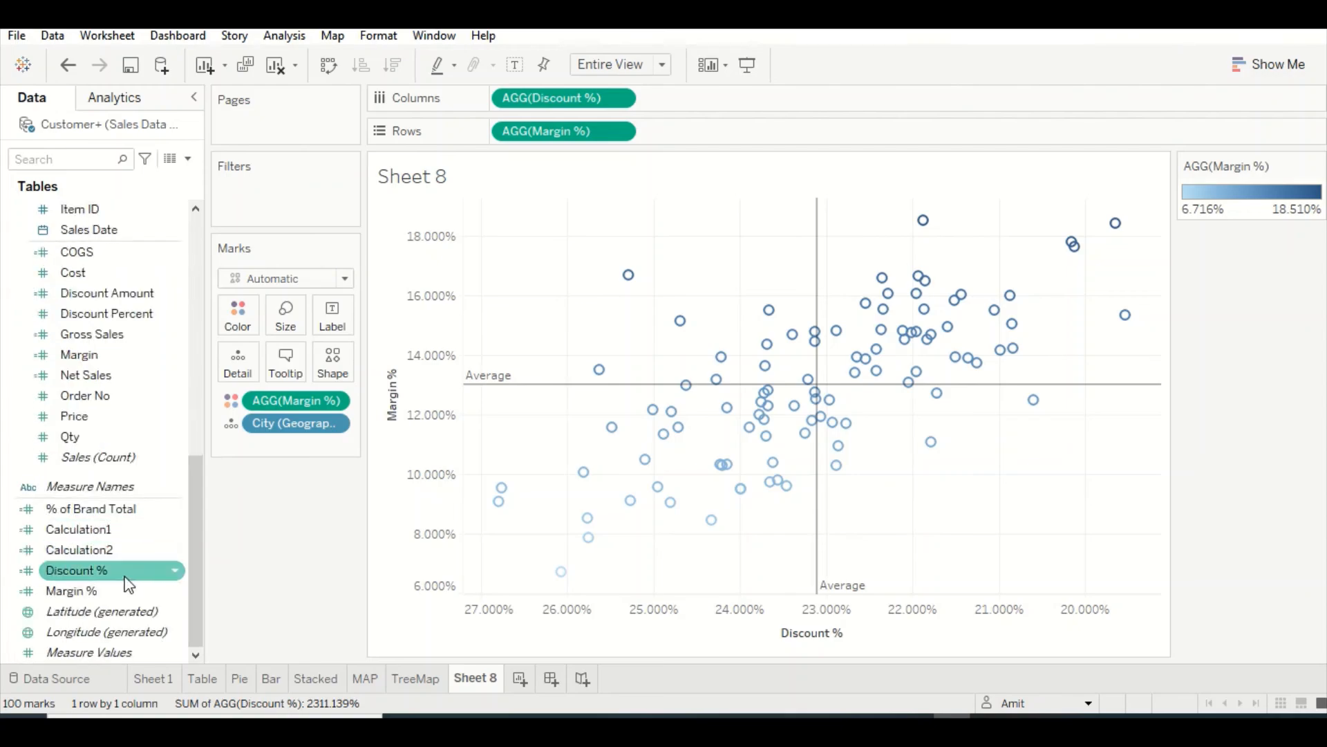
scroll(116, 512, up, 3)
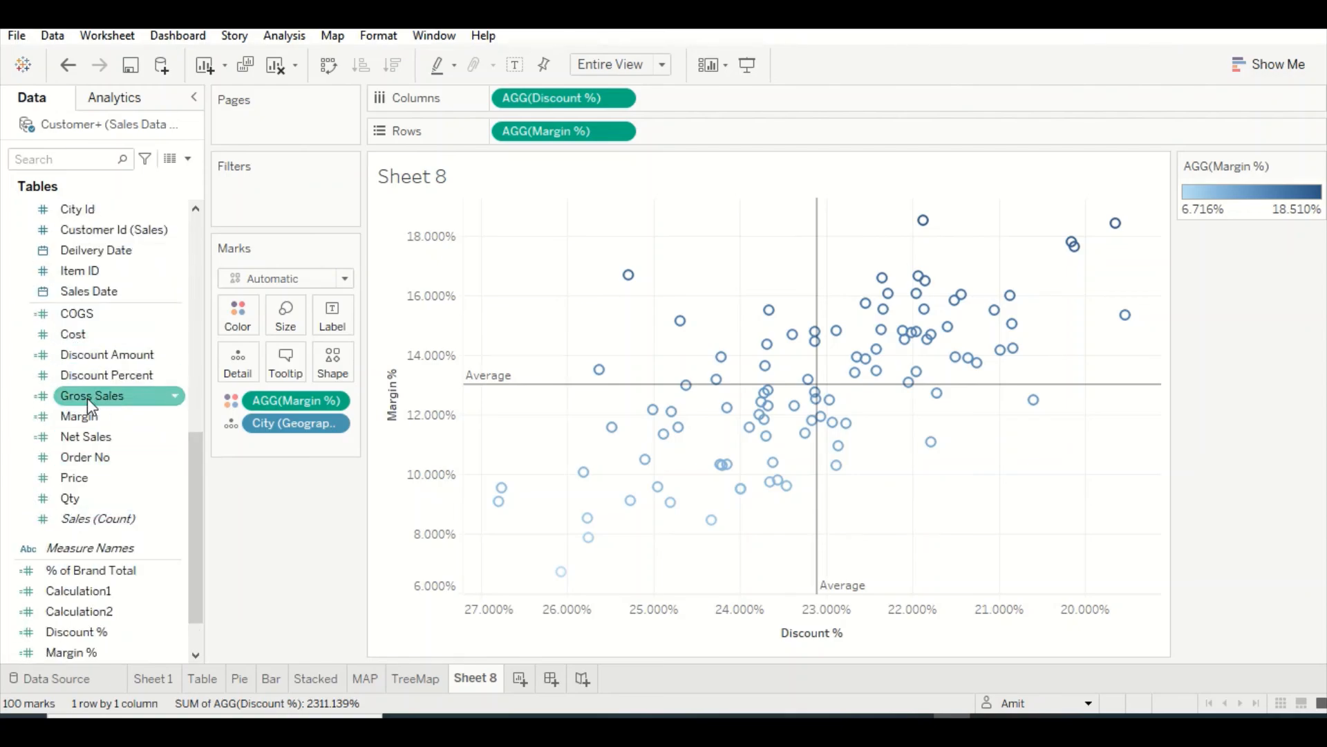
drag(87, 397, 287, 323)
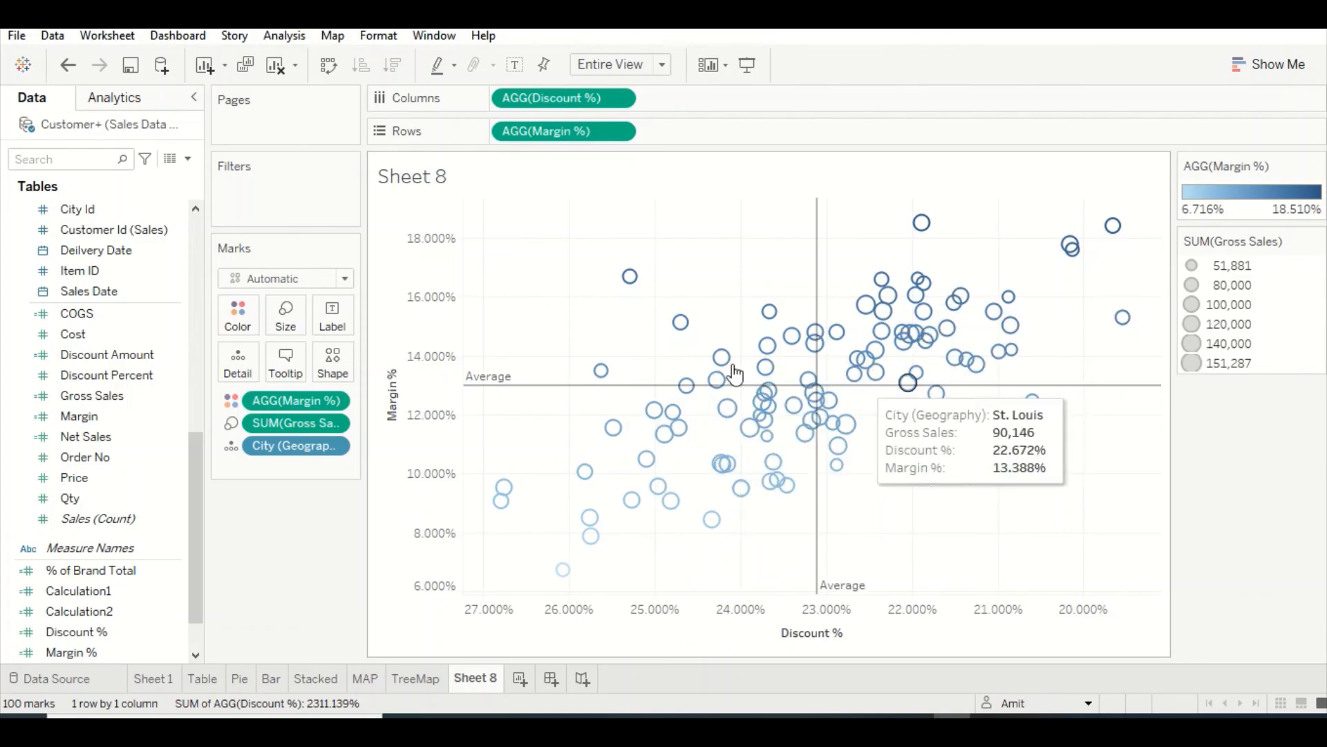
Set the Margin % colours to the Red-Green Diverging palette with stepped colour in 5 steps
click(238, 313)
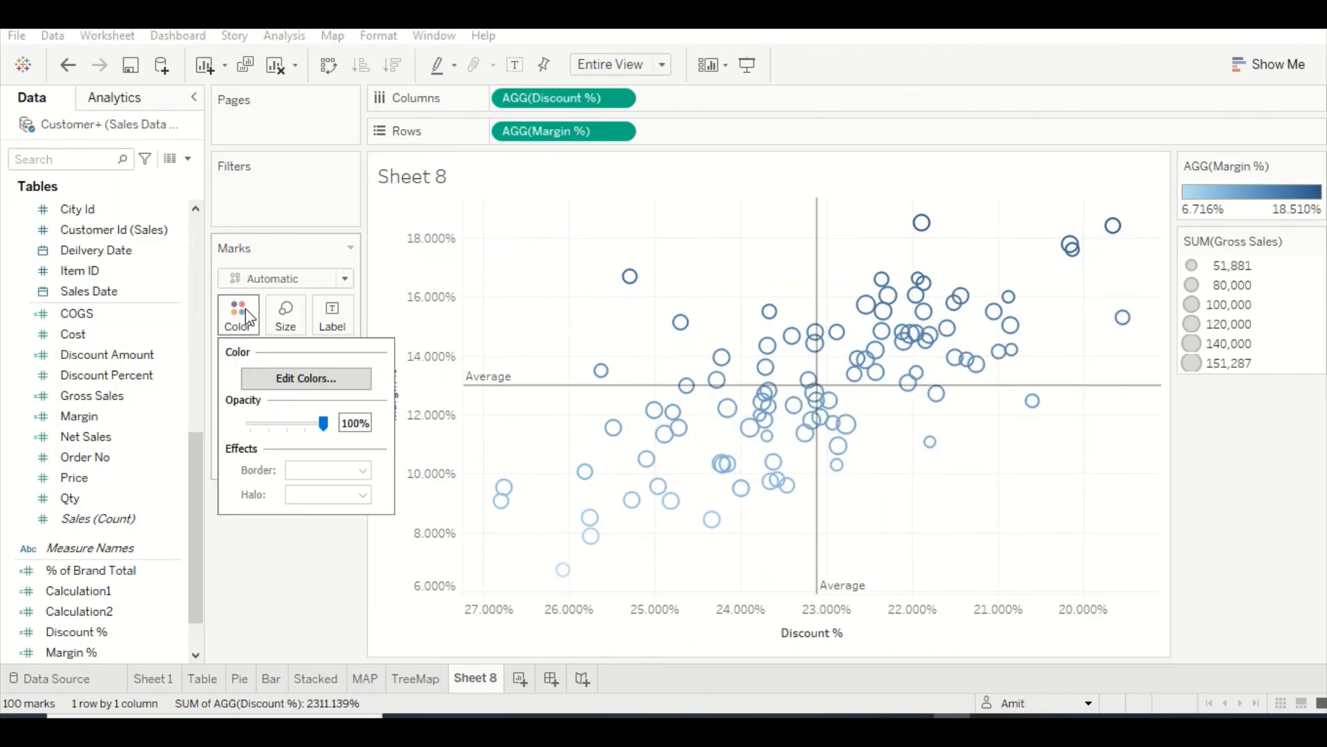
click(285, 376)
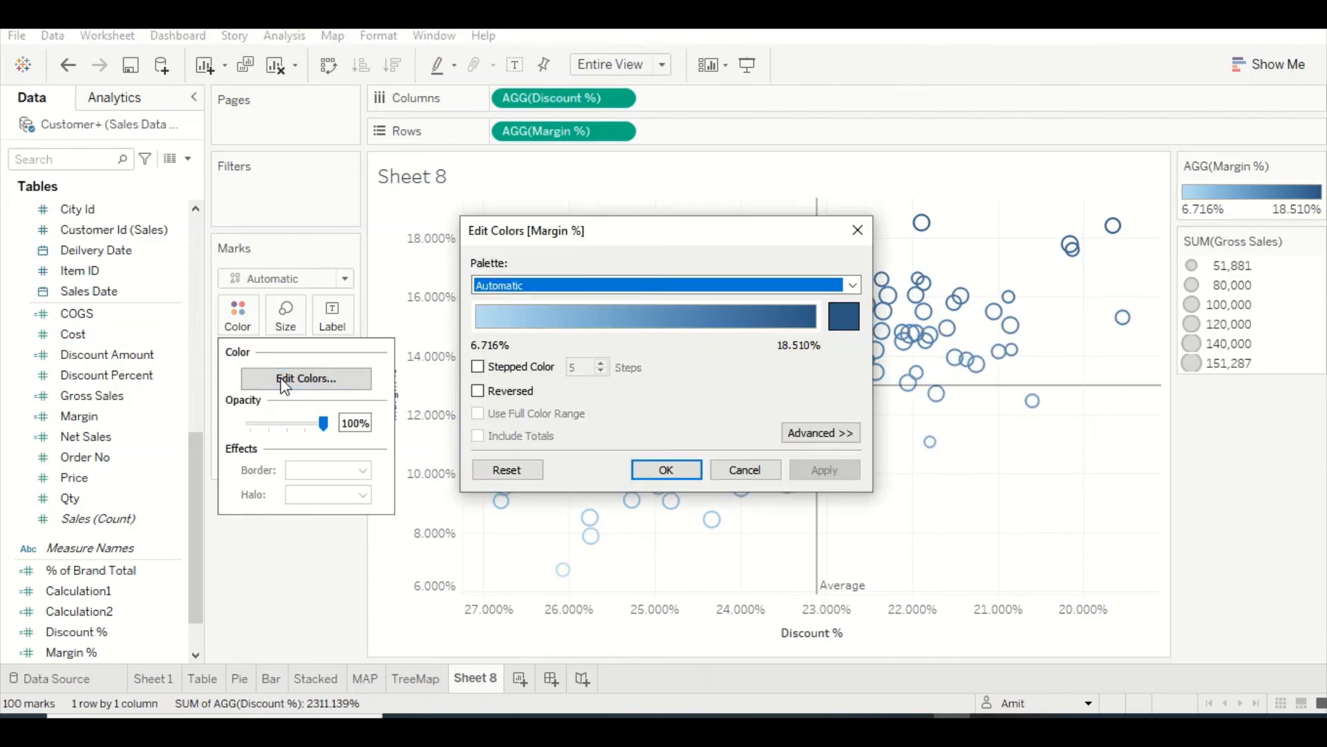
click(601, 286)
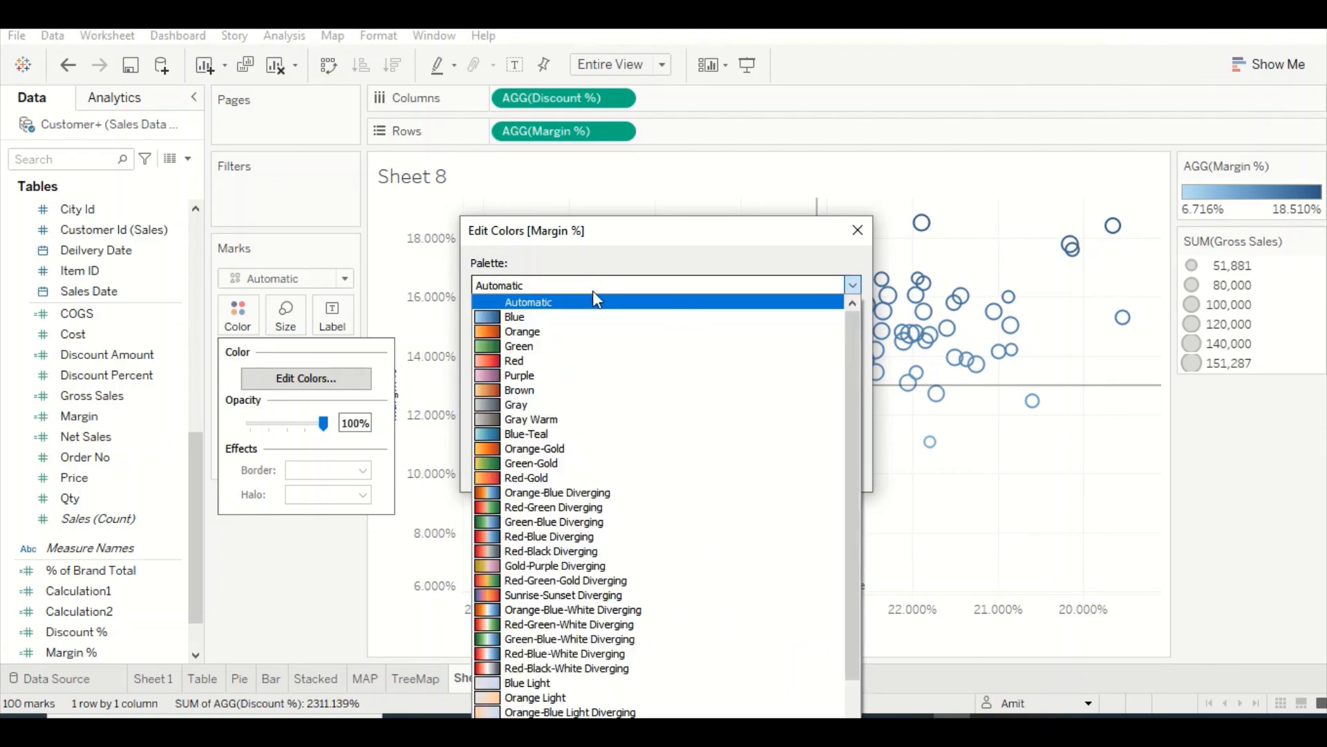
click(517, 508)
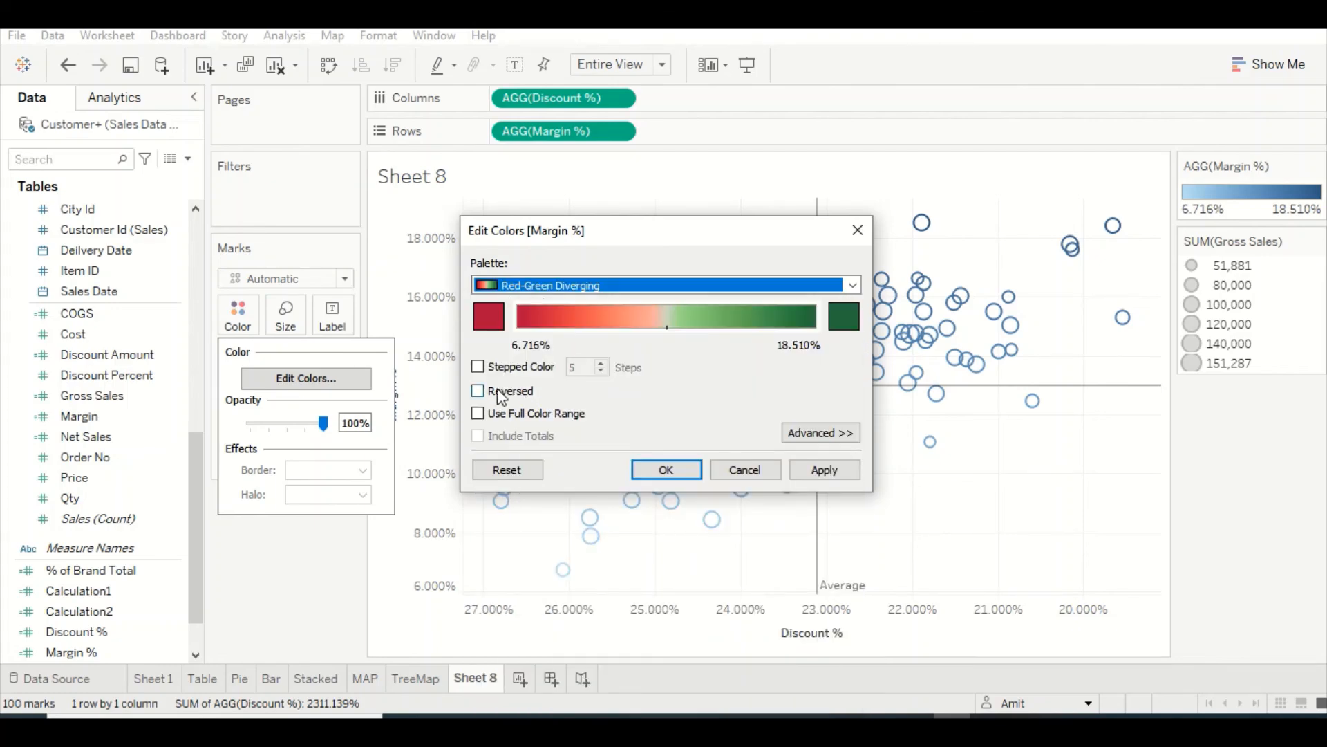
click(477, 367)
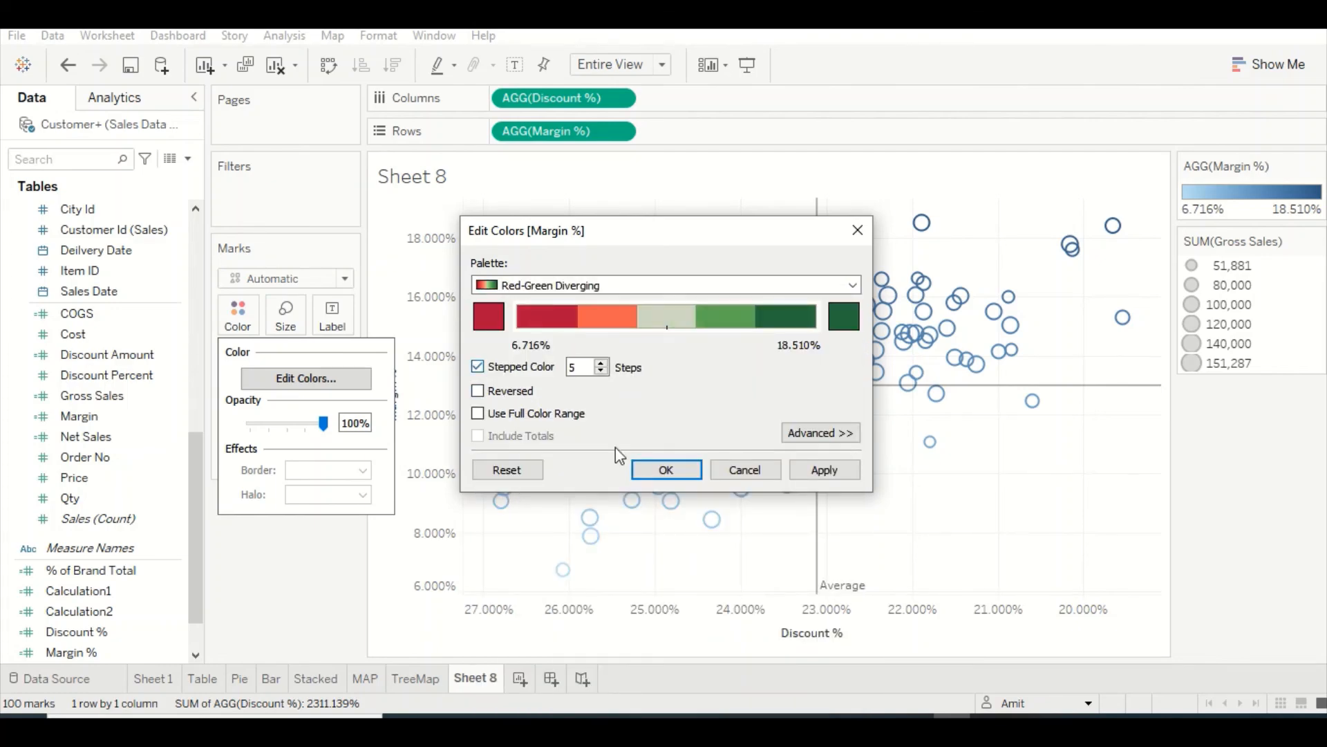
click(657, 471)
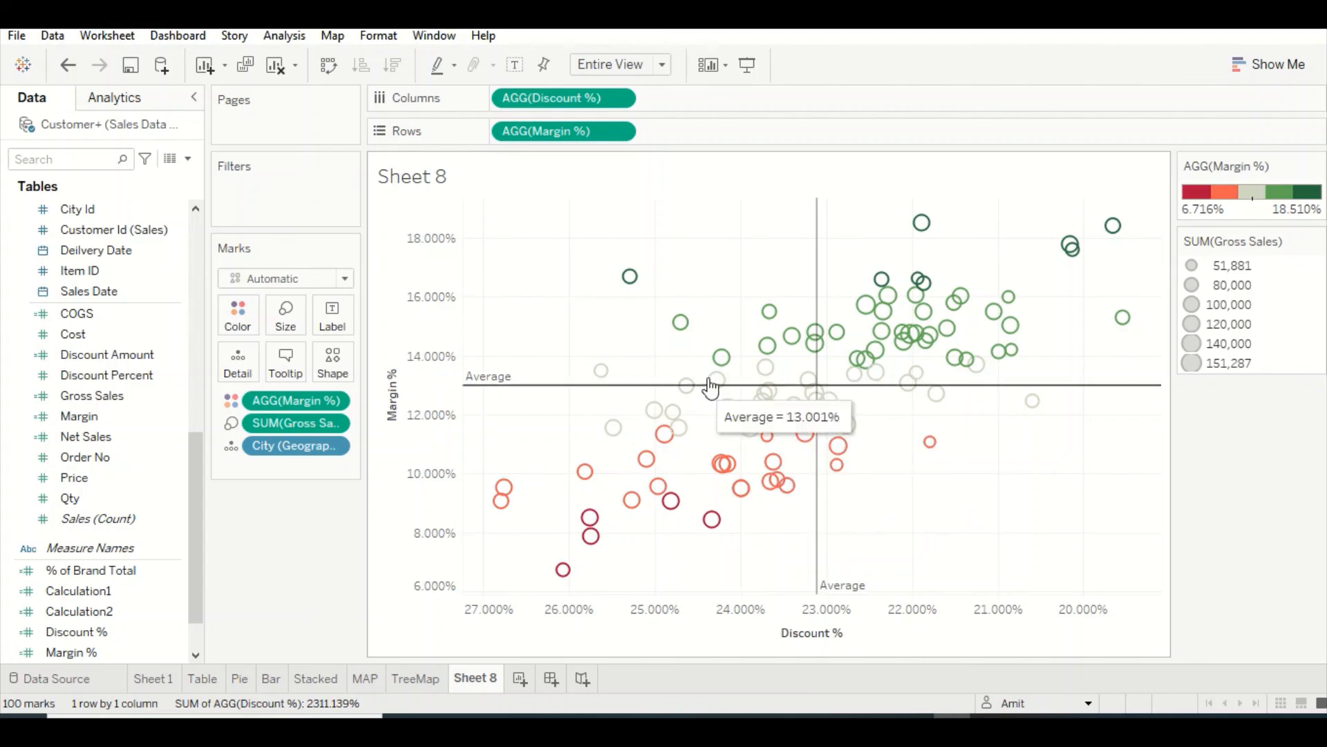
mouse_move(889, 431)
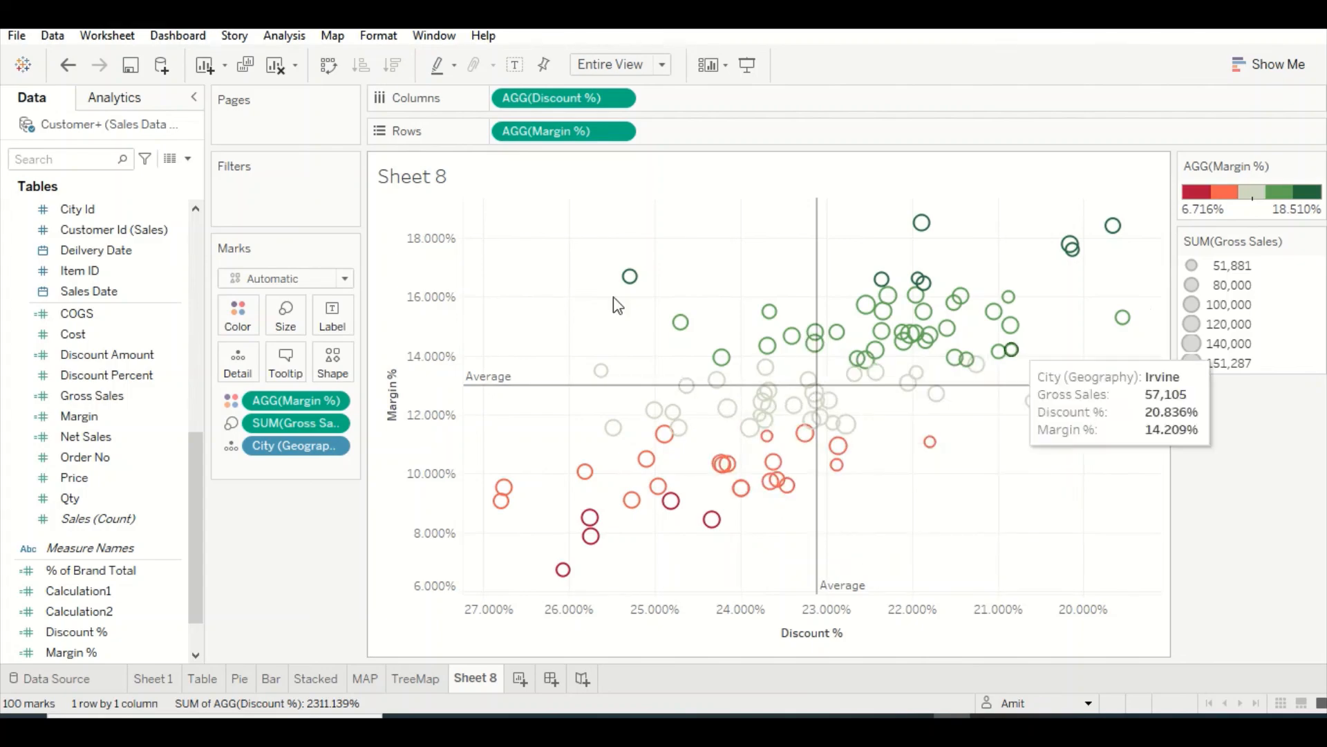
mouse_move(922, 346)
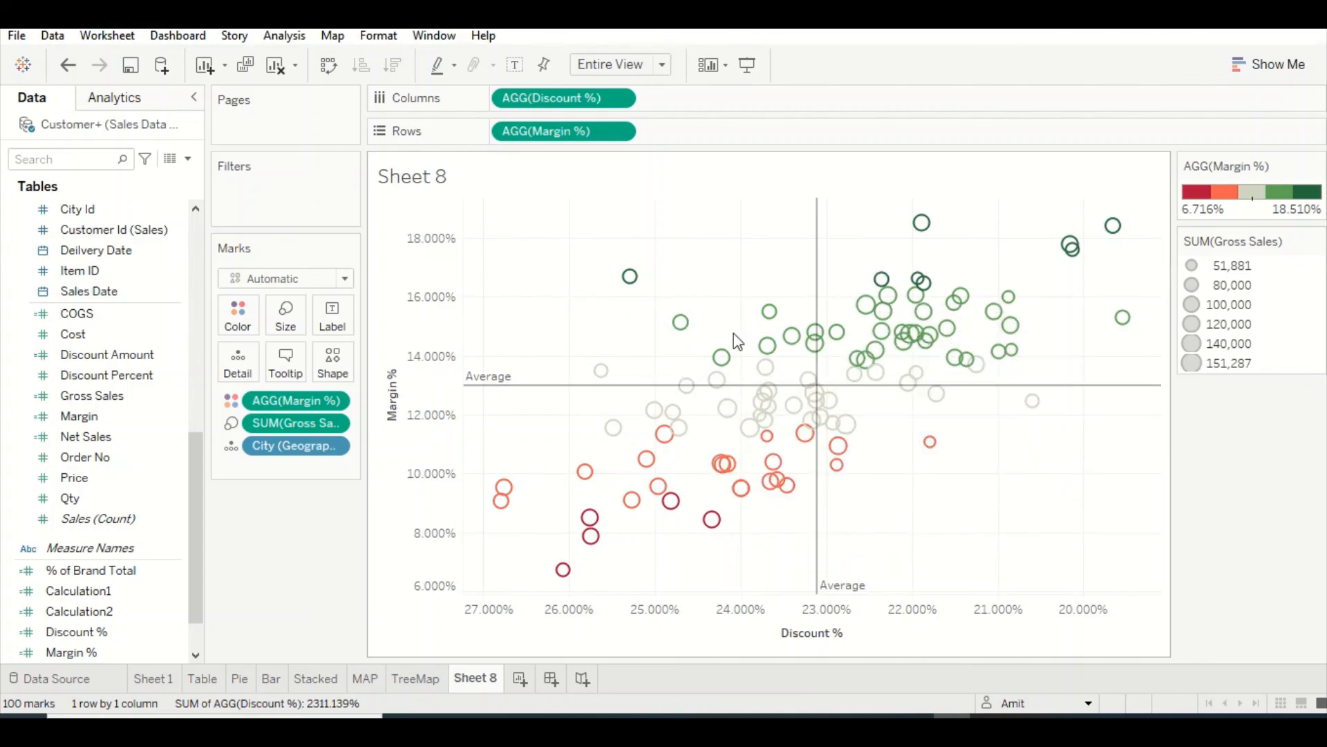
mouse_move(860, 319)
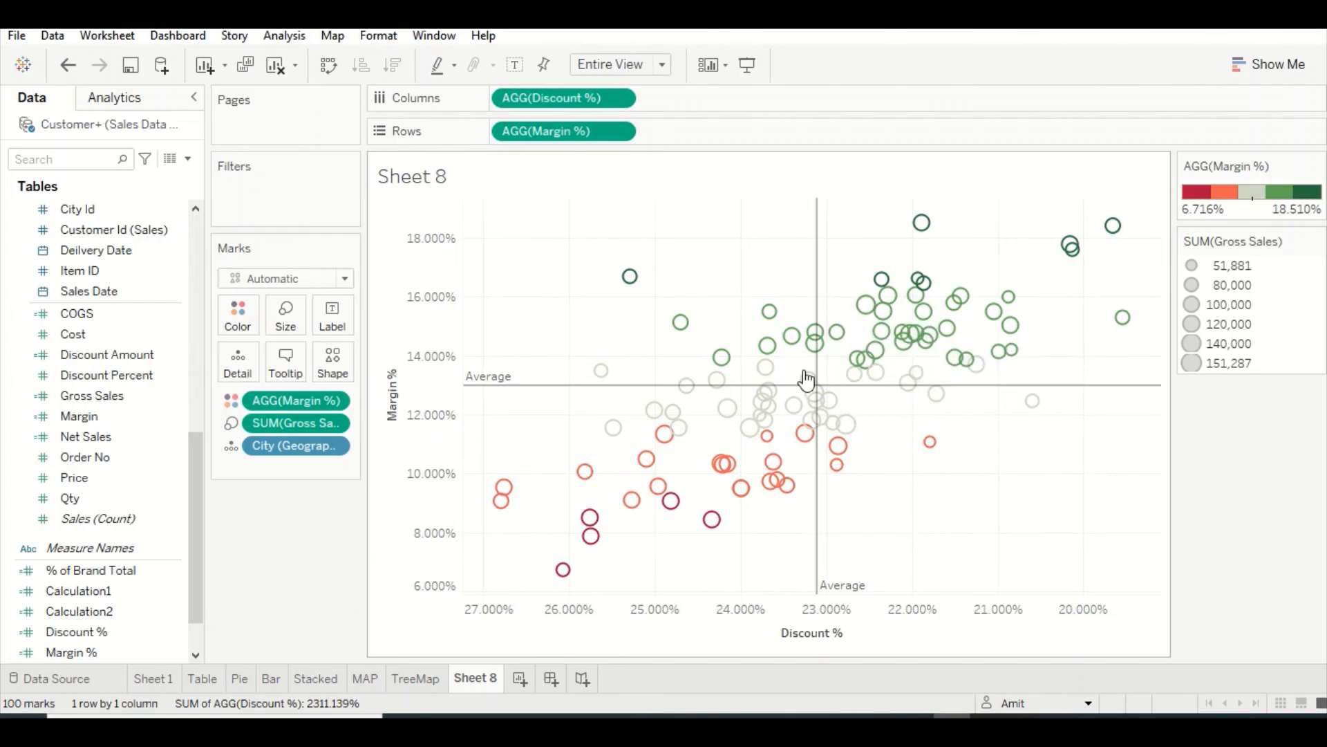